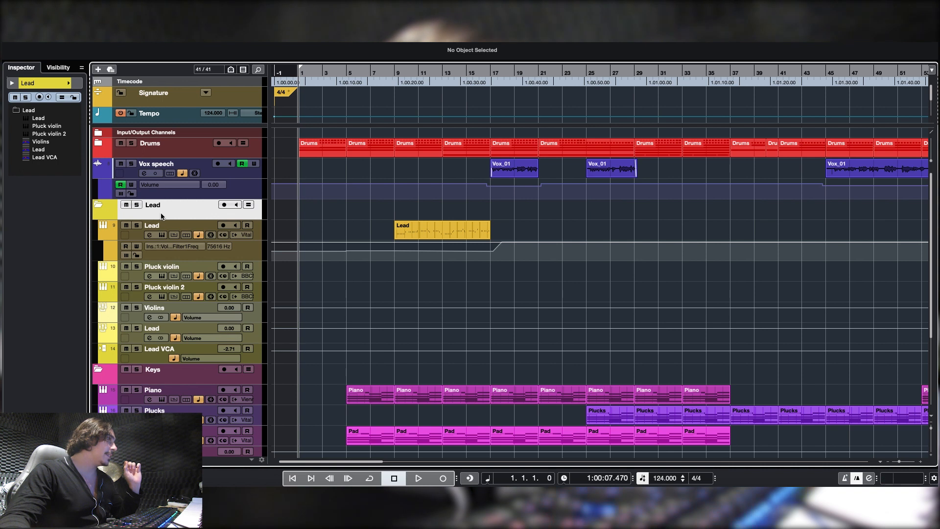
Look through the Pluck violin and Pluck violin 2 tracks, and collapse the Lead folder
{"action": "left_click", "coordinate": [138, 279]}
{"action": "left_click", "coordinate": [139, 298]}
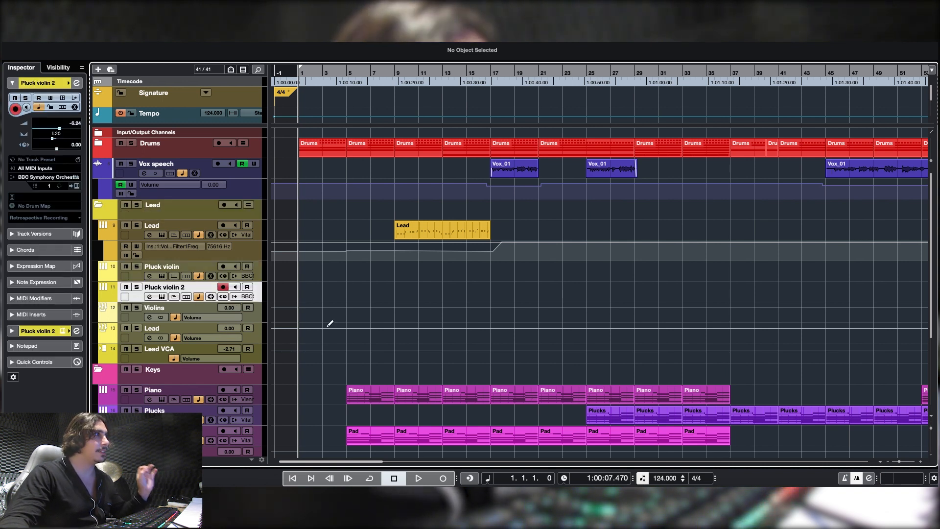
{"action": "left_click", "coordinate": [98, 206]}
Step through the tracks in the Keys folder, collapse it, and briefly expand the Bass folder to view its tracks
{"action": "left_click", "coordinate": [153, 237]}
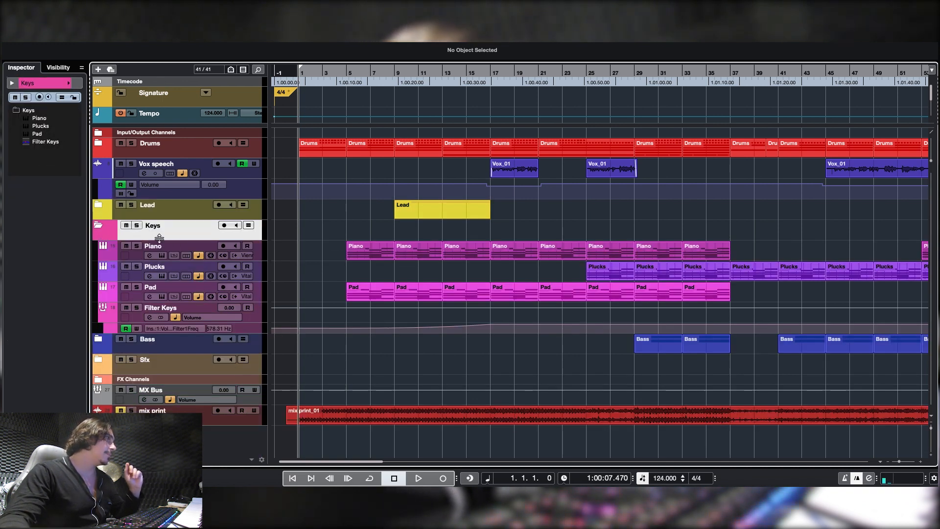
{"action": "left_click", "coordinate": [135, 258]}
{"action": "left_click", "coordinate": [135, 237]}
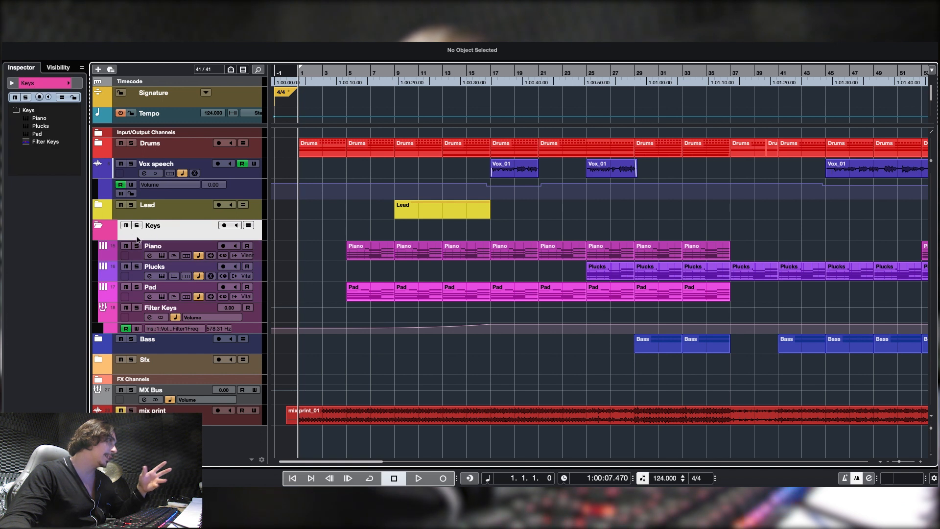
{"action": "key", "text": "Down"}
{"action": "key", "text": "Down"}
{"action": "key", "text": "Down"}
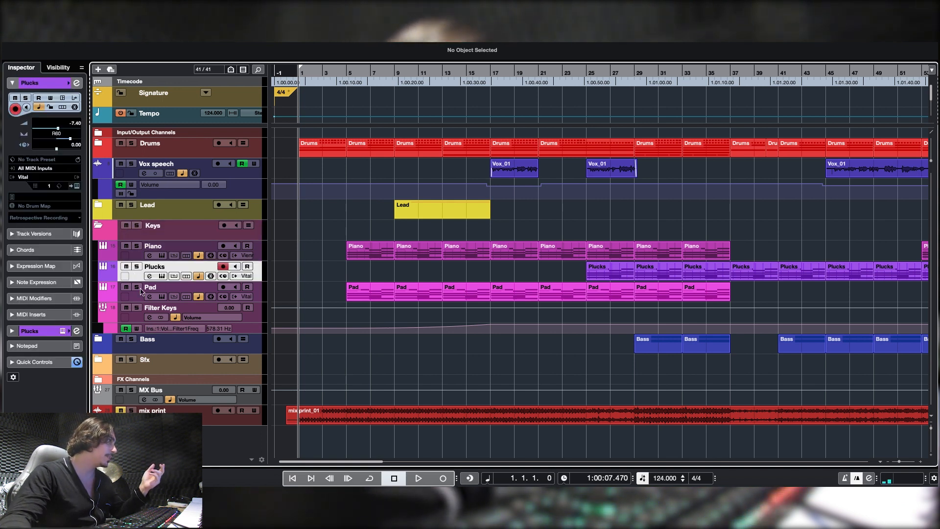
{"action": "left_click", "coordinate": [98, 226]}
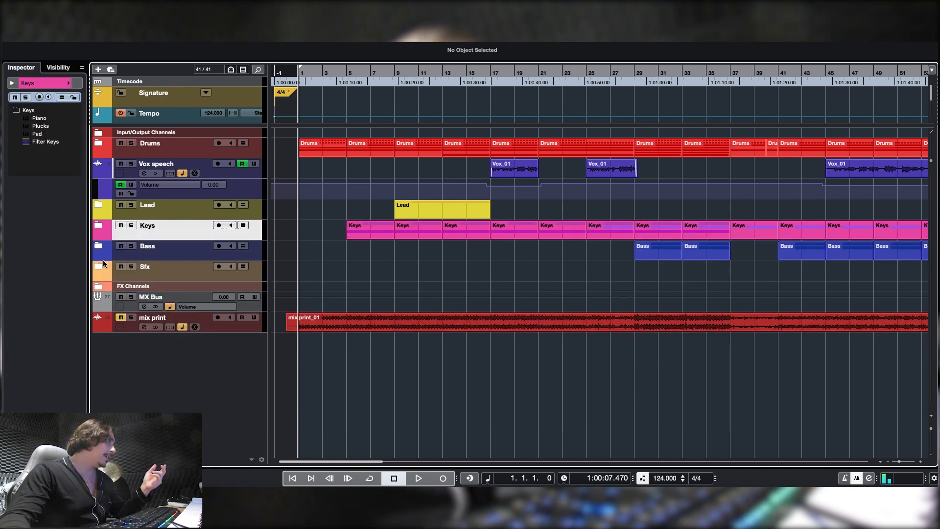
{"action": "left_click", "coordinate": [99, 247]}
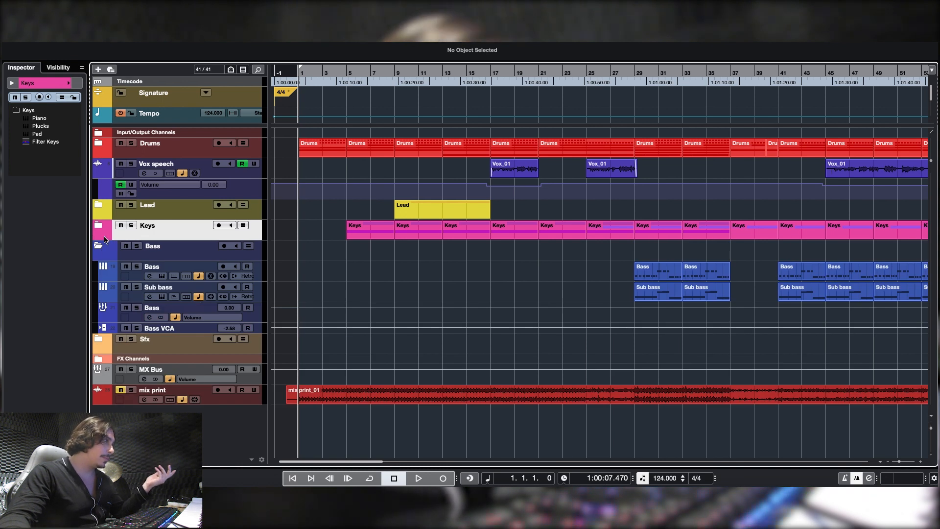
{"action": "left_click", "coordinate": [99, 247]}
Go through the Sfx folder's three tracks, collapse the folder, and select the MX Bus and mix print tracks
{"action": "left_click", "coordinate": [99, 268]}
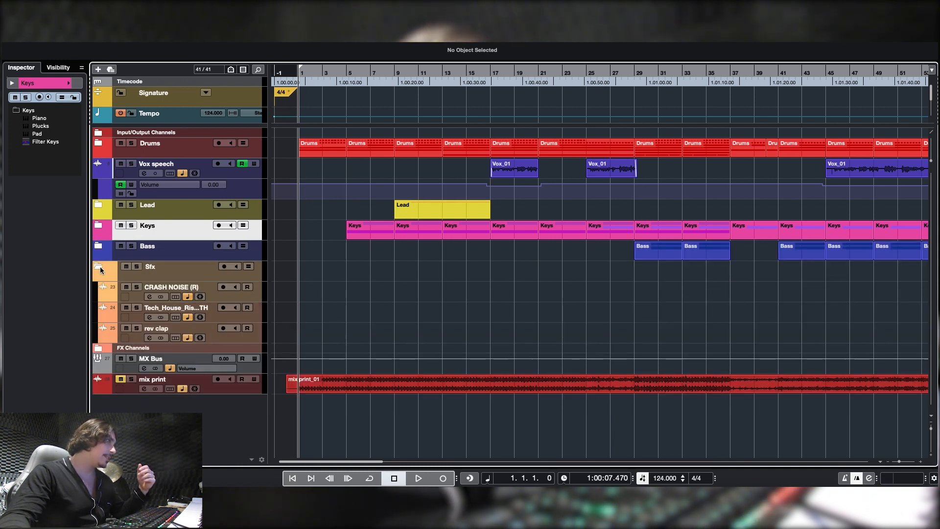
{"action": "left_click", "coordinate": [140, 294]}
{"action": "left_click", "coordinate": [139, 319]}
{"action": "left_click", "coordinate": [143, 342]}
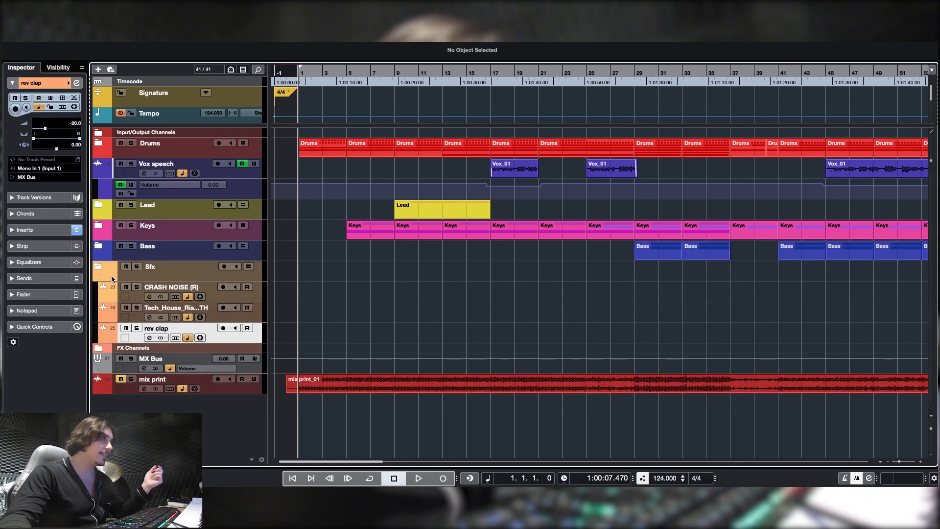
{"action": "left_click", "coordinate": [97, 268]}
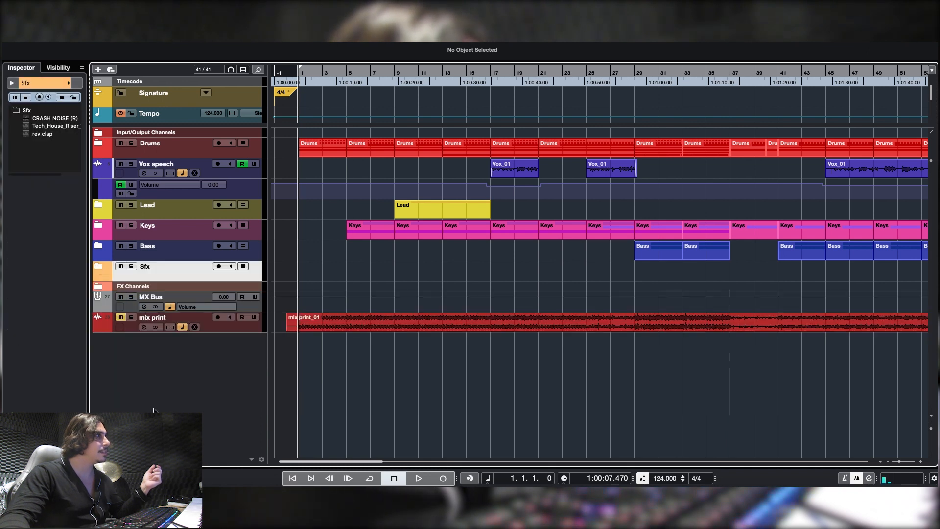
{"action": "left_click", "coordinate": [136, 309]}
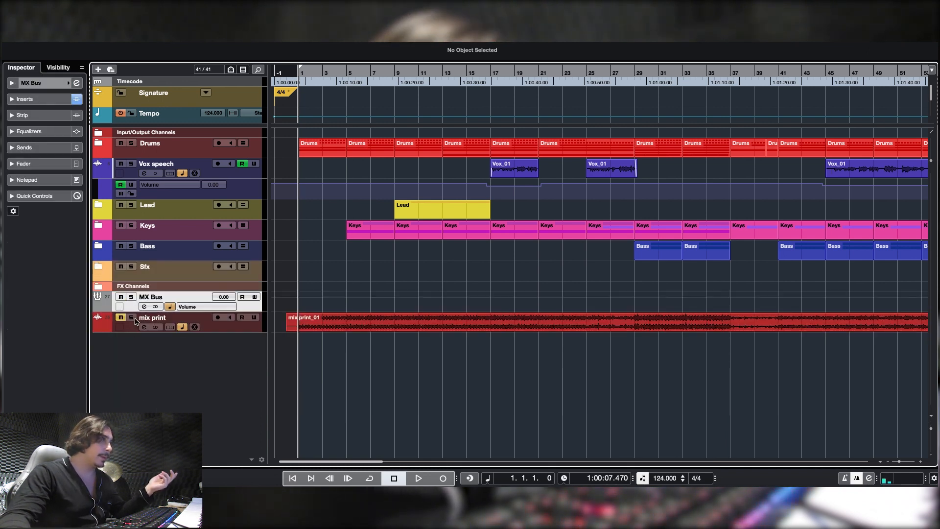
{"action": "left_click", "coordinate": [131, 330]}
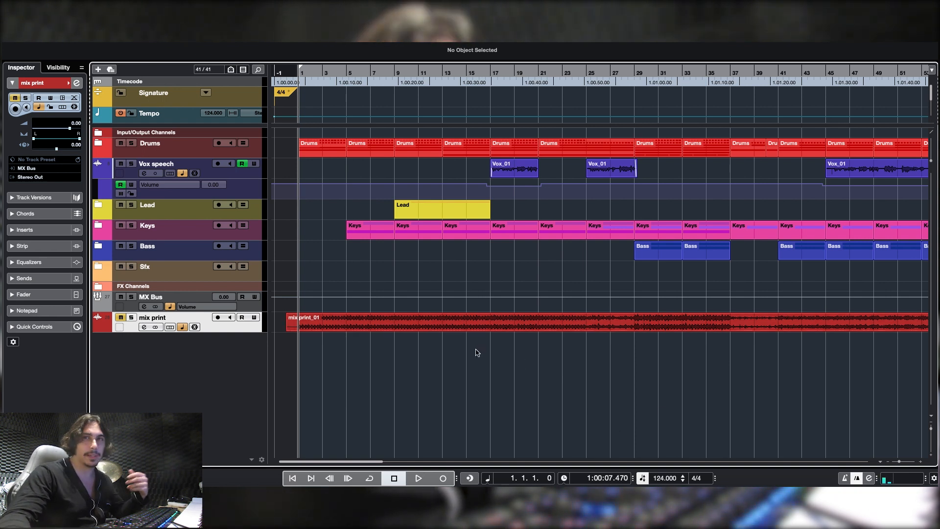
Expand the Drums folder, solo the Kick Beria (F) track and play it from bar 1
{"action": "left_click", "coordinate": [150, 156]}
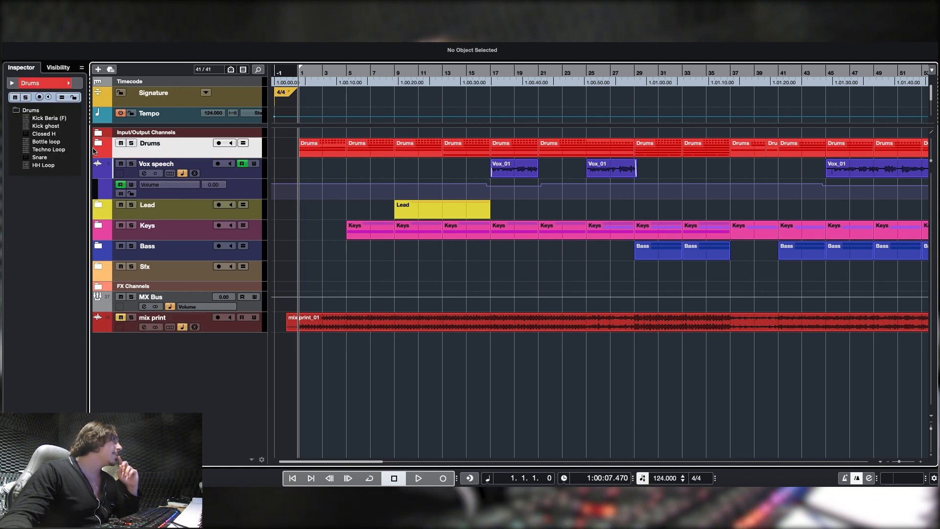
{"action": "left_click", "coordinate": [98, 144]}
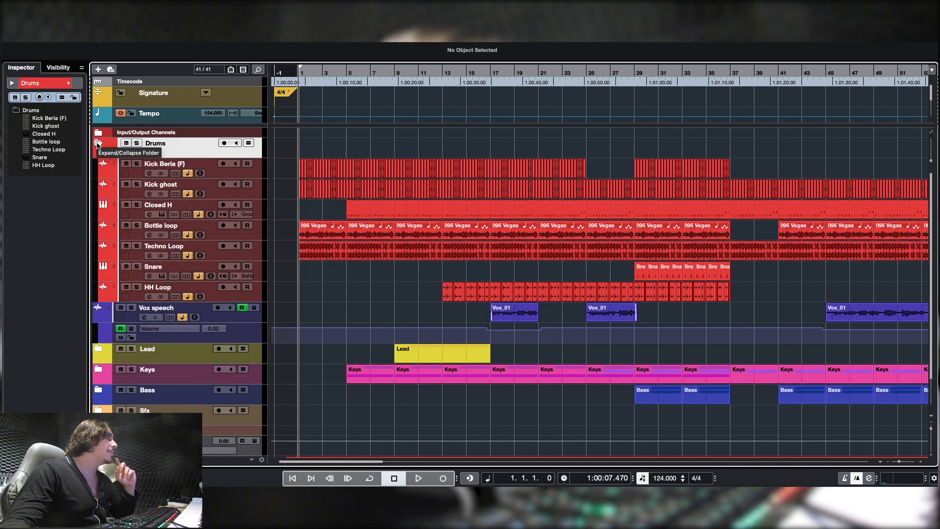
{"action": "left_click_drag", "start_coordinate": [310, 75], "coordinate": [328, 83]}
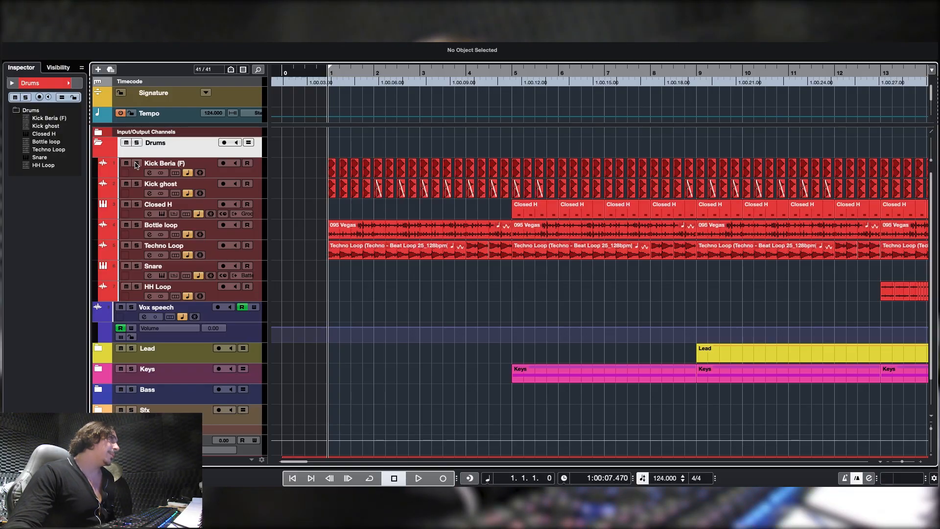
{"action": "left_click", "coordinate": [136, 165]}
{"action": "key", "text": "space"}
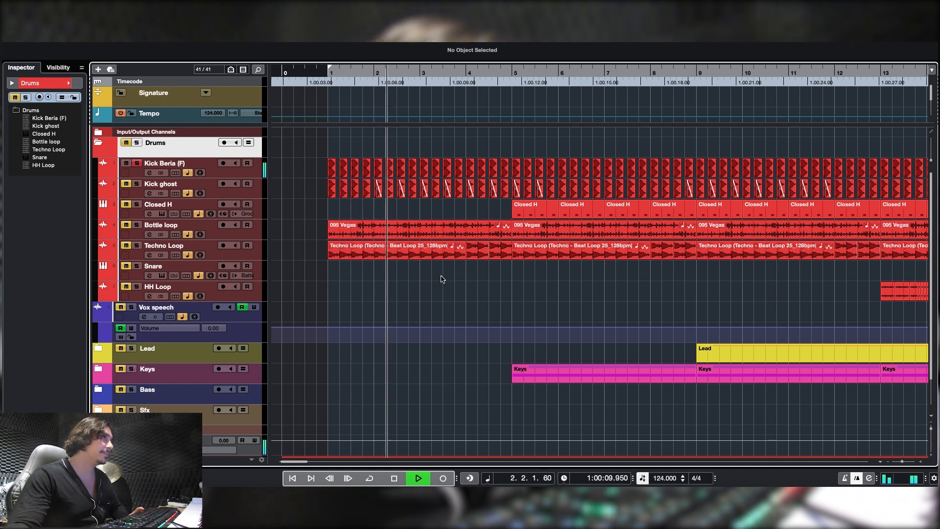
{"action": "key", "text": "space"}
Examine a single Kick Beria (F) hit's enlarged waveform and open the Pro-Q 3 insert from its channel settings
{"action": "left_click", "coordinate": [224, 172]}
{"action": "left_click_drag", "start_coordinate": [343, 74], "coordinate": [288, 118]}
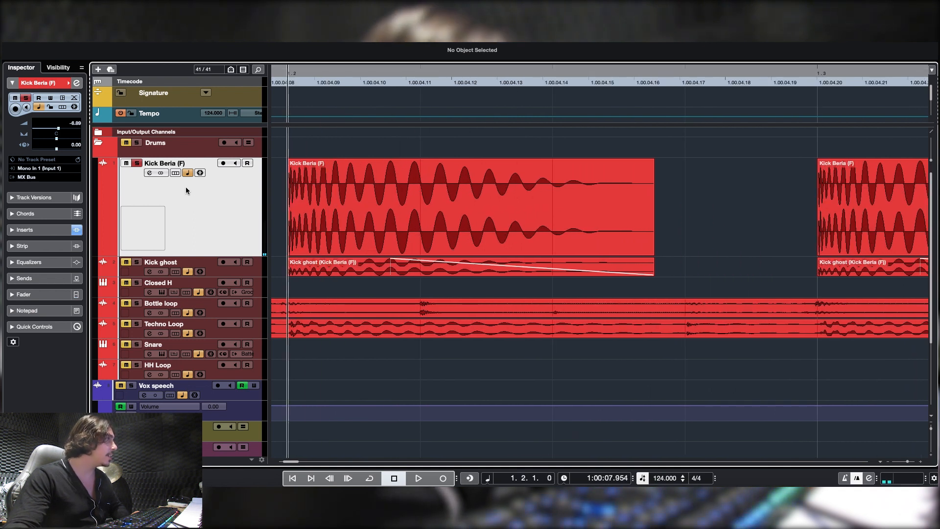
{"action": "left_click", "coordinate": [150, 173]}
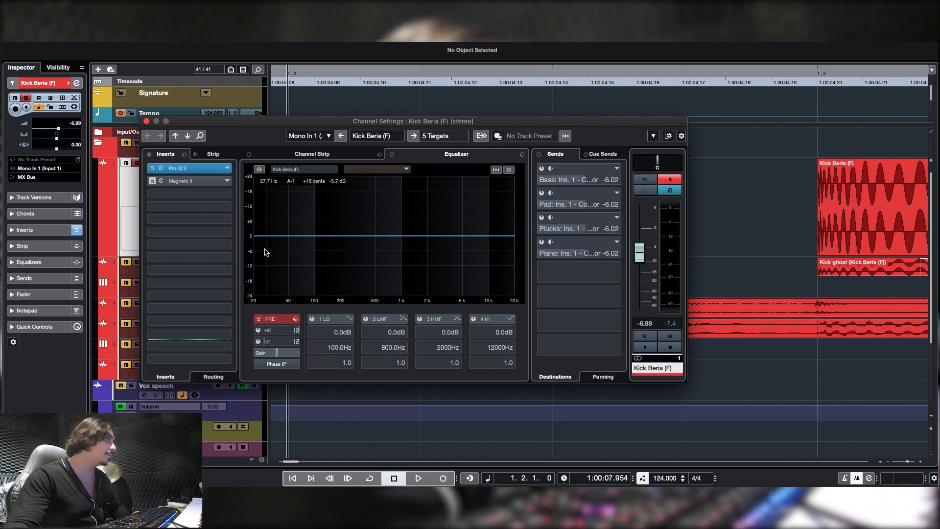
{"action": "left_click", "coordinate": [163, 168]}
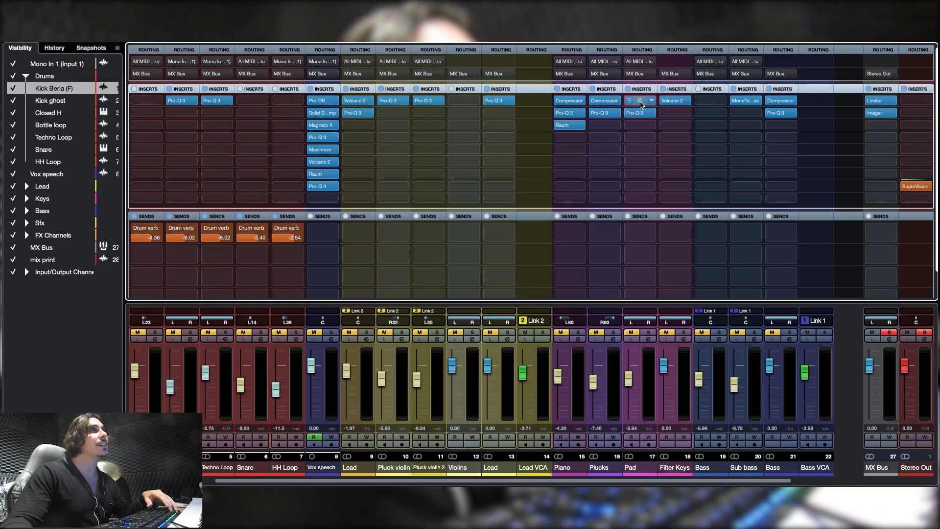
View the Pad channel's Compressor side-chain, close it, and check the kick channels' inserts and sends in the mixer
{"action": "left_click", "coordinate": [640, 102]}
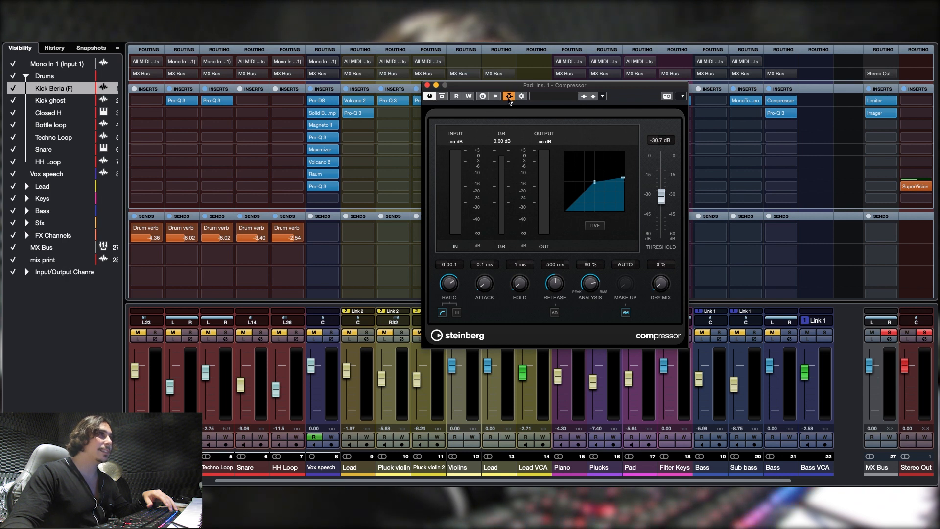
{"action": "left_click", "coordinate": [427, 86]}
{"action": "scroll", "coordinate": [290, 484], "scroll_direction": "left", "scroll_amount": 3}
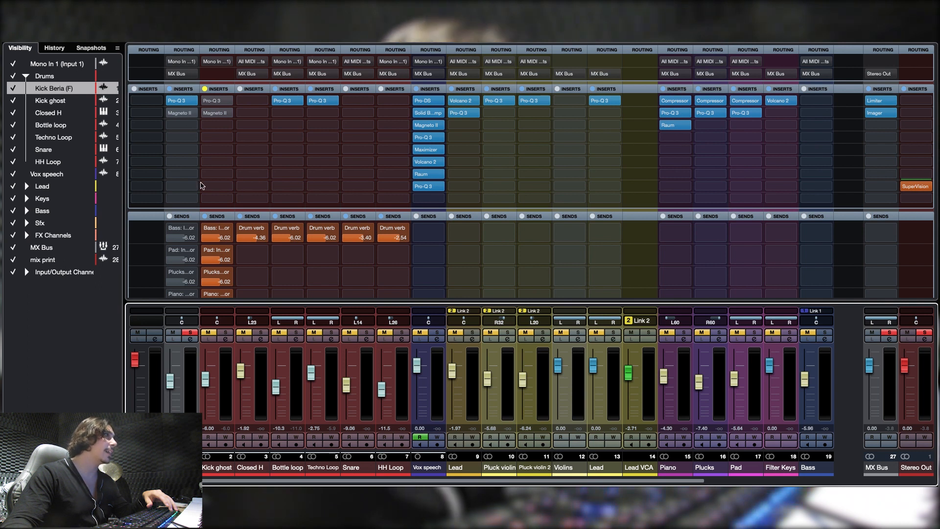
{"action": "key", "text": "F3"}
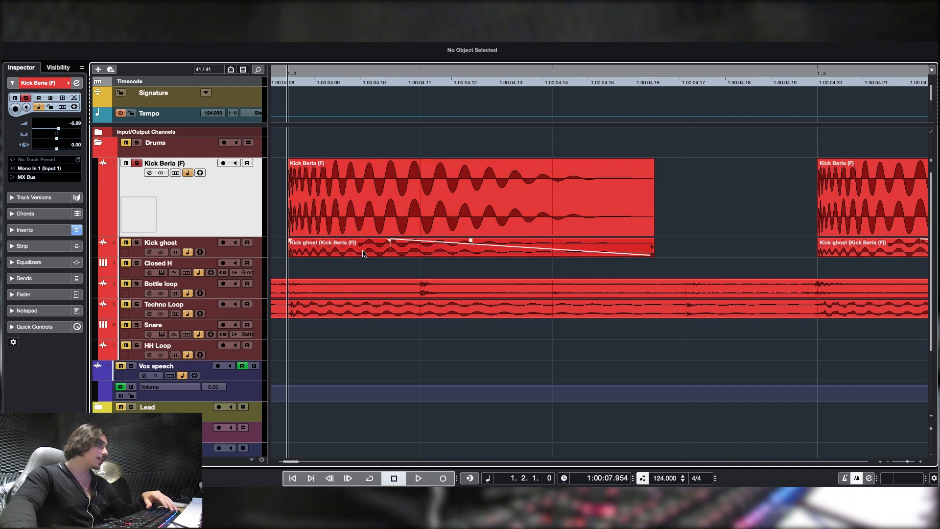
Shrink the Kick Beria (F) track back to normal height and open the Kick ghost channel settings
{"action": "left_click_drag", "start_coordinate": [173, 234], "coordinate": [162, 179]}
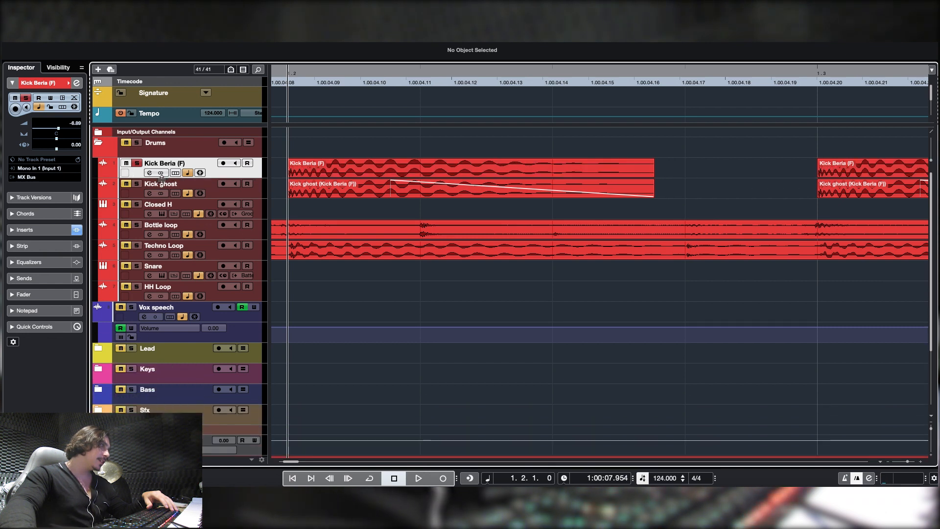
{"action": "left_click", "coordinate": [138, 198]}
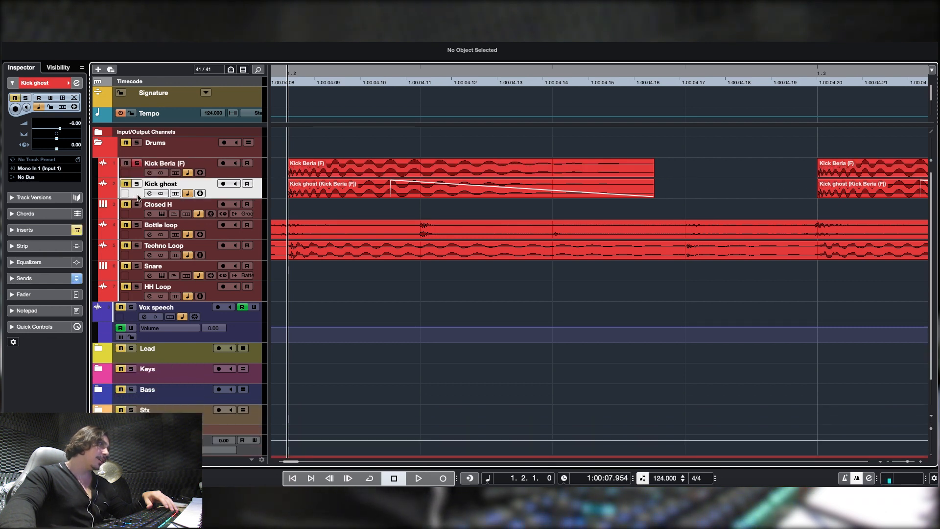
{"action": "left_click", "coordinate": [146, 194]}
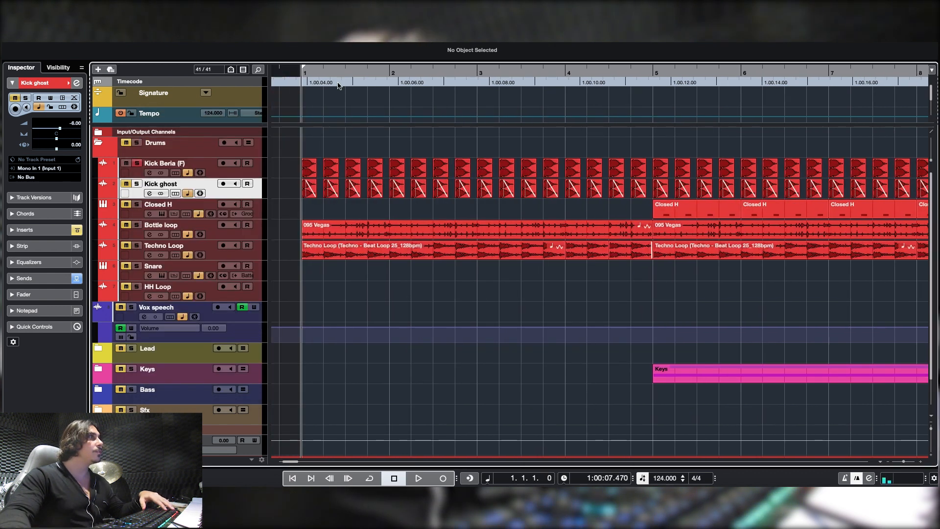
Play the soloed kick from bar 1, and play it together with the soloed Closed H track from bar 5
{"action": "key", "text": "space"}
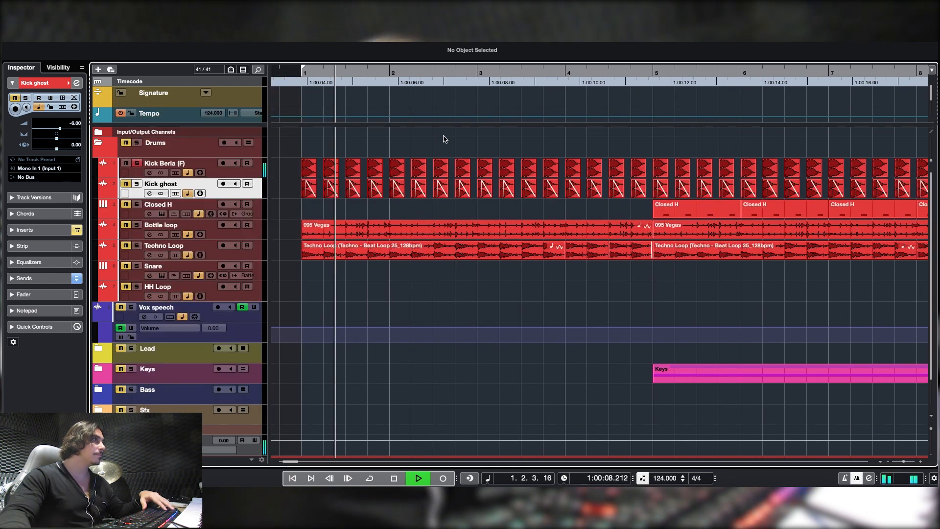
{"action": "key", "text": "space"}
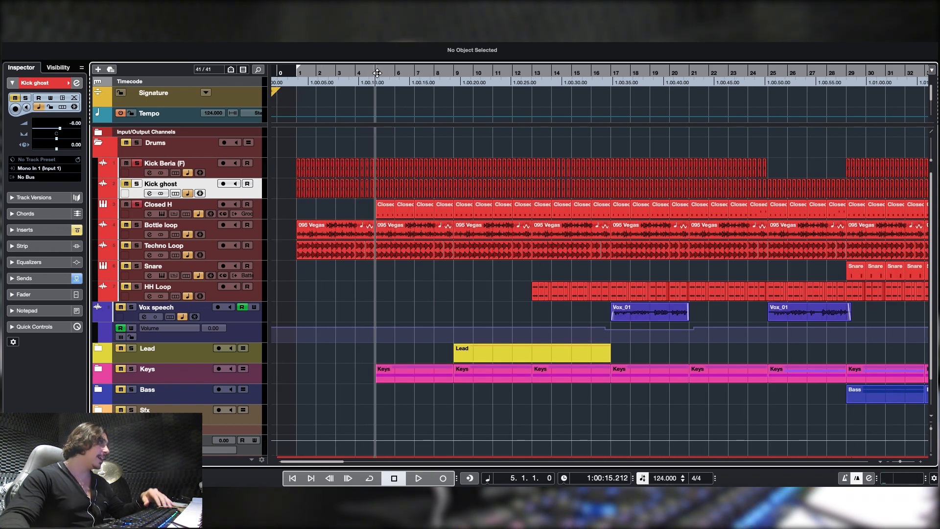
{"action": "left_click_drag", "start_coordinate": [378, 72], "coordinate": [397, 92]}
{"action": "key", "text": "space"}
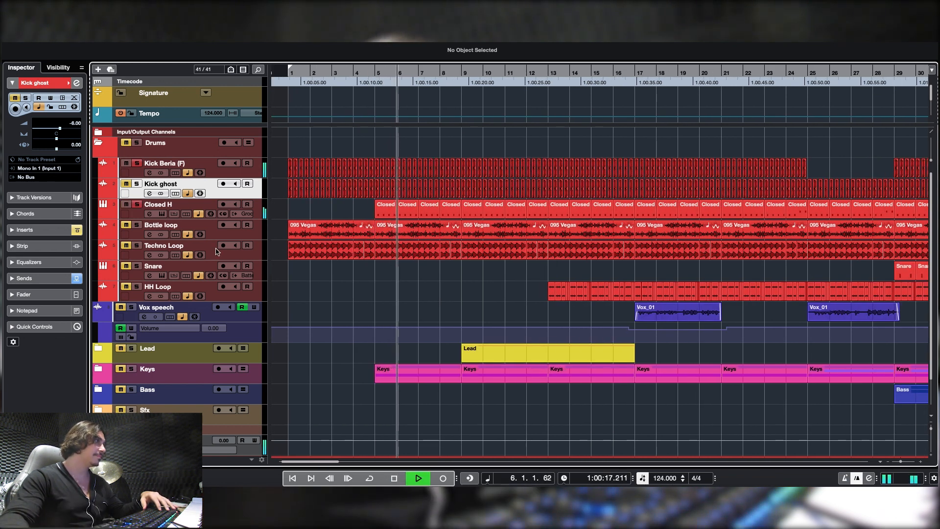
{"action": "key", "text": "space"}
Open the Closed H part at bar 24 in the Key Editor, highlight its two D#4 notes, play the pattern and close the editor
{"action": "left_click_drag", "start_coordinate": [436, 75], "coordinate": [497, 211]}
{"action": "double_click", "coordinate": [531, 213]}
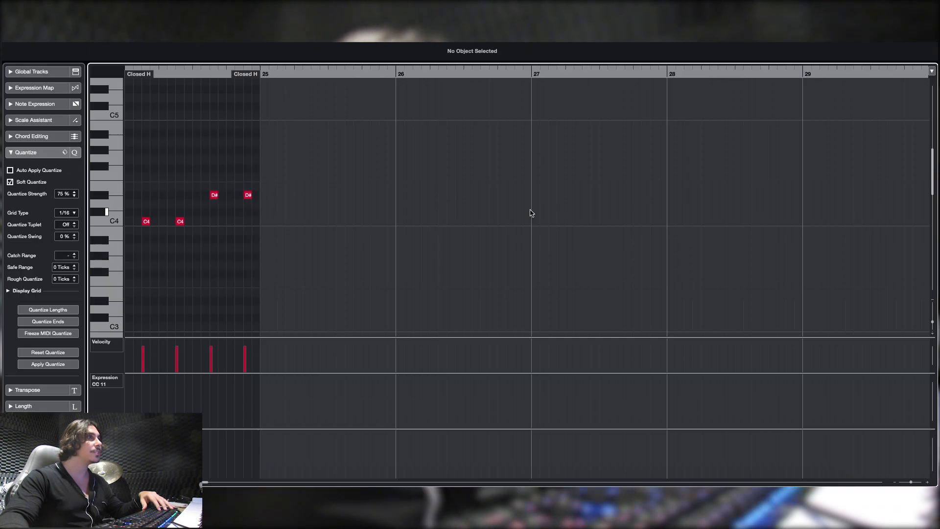
{"action": "left_click_drag", "start_coordinate": [167, 77], "coordinate": [185, 117]}
{"action": "left_click_drag", "start_coordinate": [351, 174], "coordinate": [562, 235]}
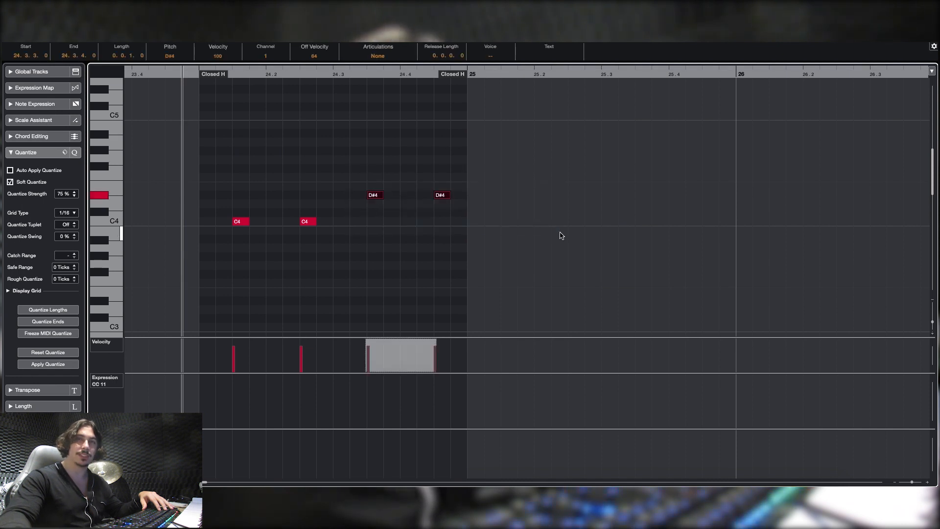
{"action": "left_click", "coordinate": [562, 235]}
{"action": "key", "text": "space"}
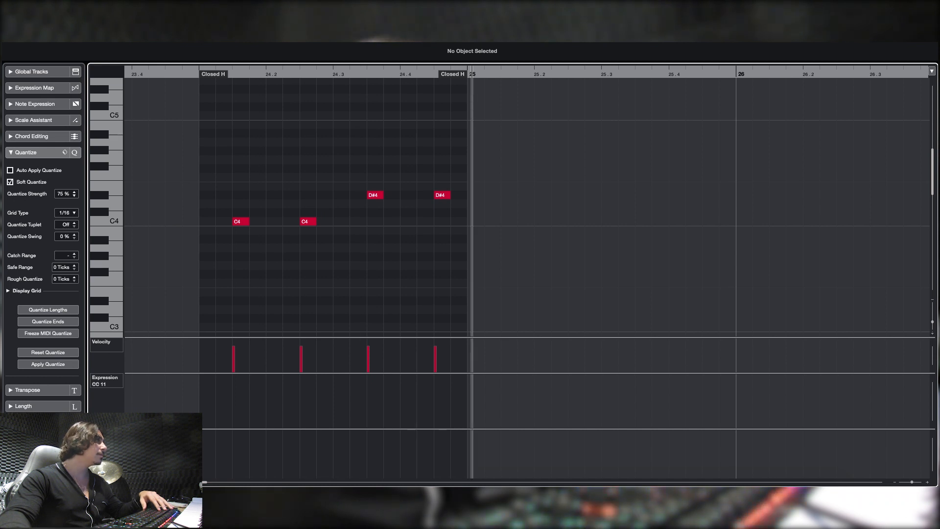
{"action": "left_click", "coordinate": [8, 16]}
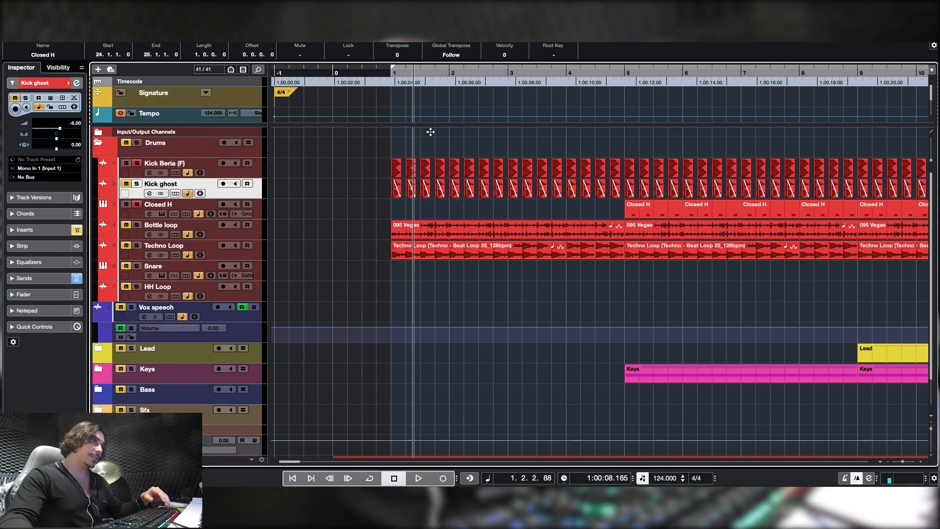
Return the playback position to bar 5 and browse the Loops & Samples libraries in the media browser
{"action": "left_click_drag", "start_coordinate": [430, 132], "coordinate": [469, 190]}
{"action": "left_click_drag", "start_coordinate": [401, 191], "coordinate": [400, 192]}
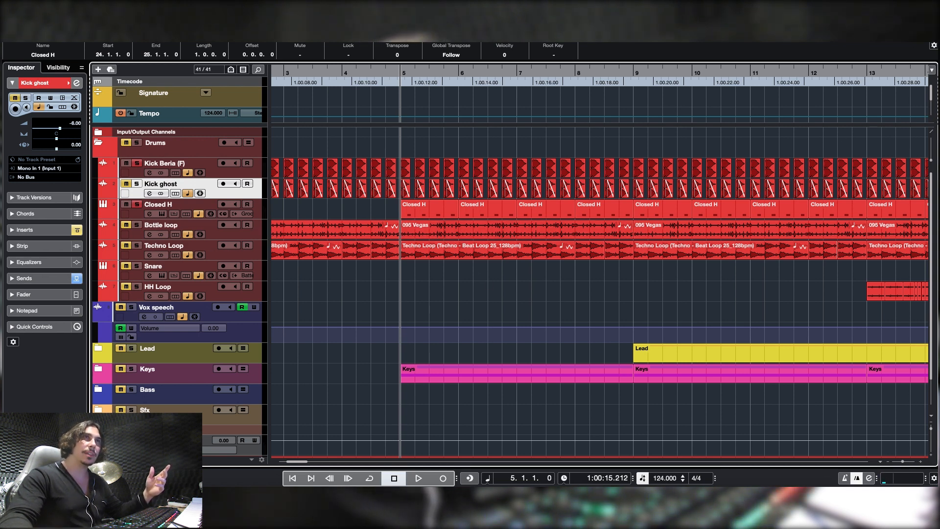
{"action": "key", "text": "ctrl+alt+r"}
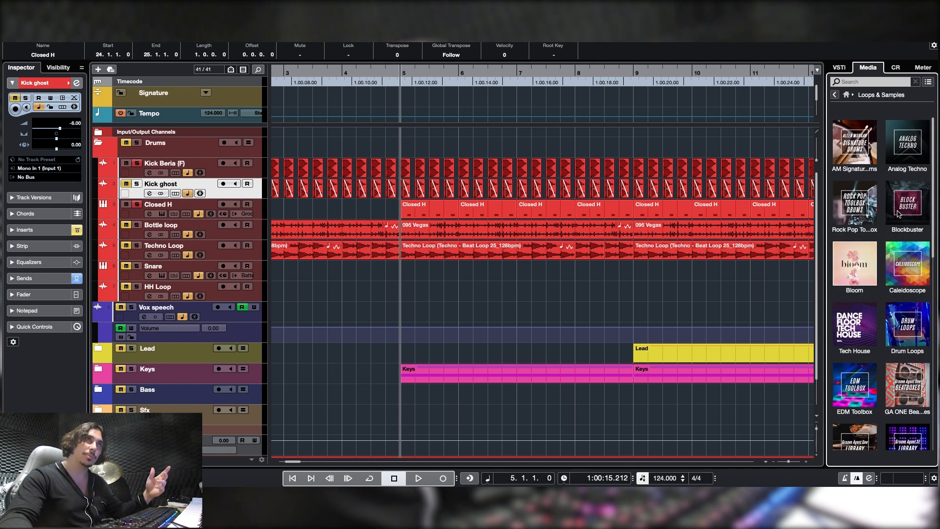
{"action": "left_click_drag", "start_coordinate": [934, 128], "coordinate": [927, 311]}
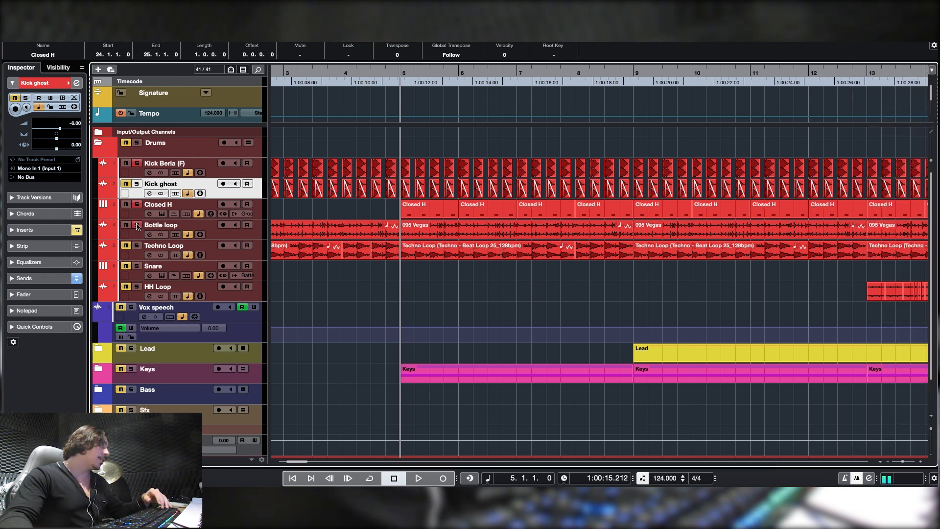
Enlarge the Bottle loop and Techno Loop tracks and play the soloed Bottle loop from bar 1
{"action": "left_click_drag", "start_coordinate": [139, 237], "coordinate": [132, 326]}
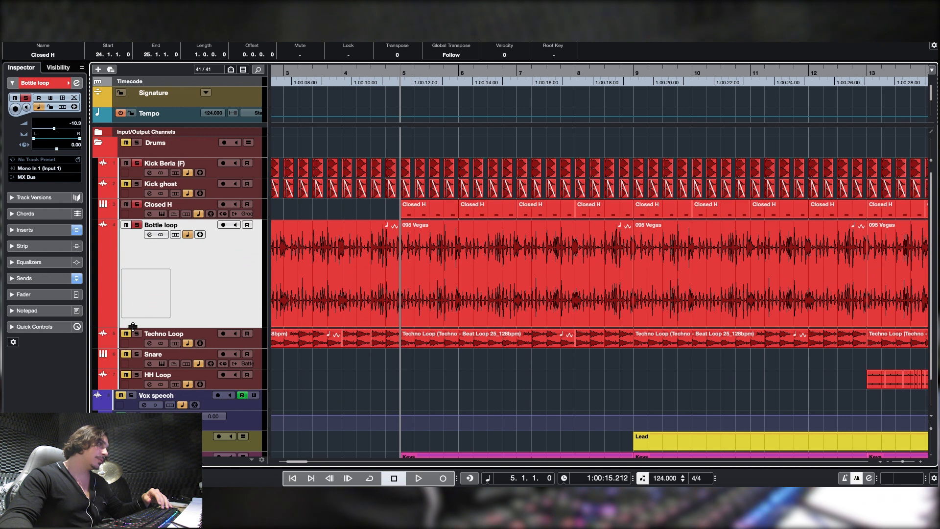
{"action": "left_click_drag", "start_coordinate": [139, 348], "coordinate": [138, 426]}
{"action": "left_click_drag", "start_coordinate": [337, 80], "coordinate": [440, 118]}
{"action": "key", "text": "KP_Decimal"}
{"action": "key", "text": "space"}
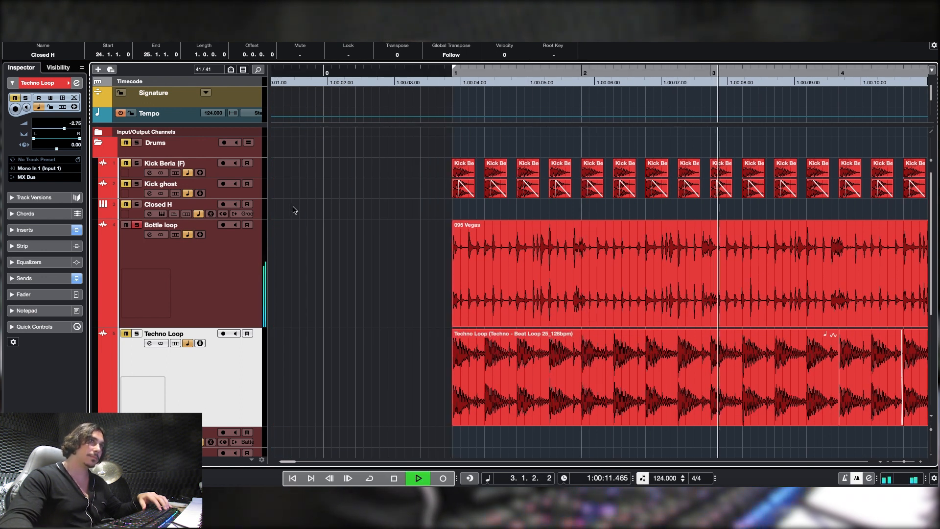
{"action": "key", "text": "space"}
Examine the Pro-Q 3 curve in the Bottle loop channel settings and close both windows
{"action": "left_click", "coordinate": [149, 236]}
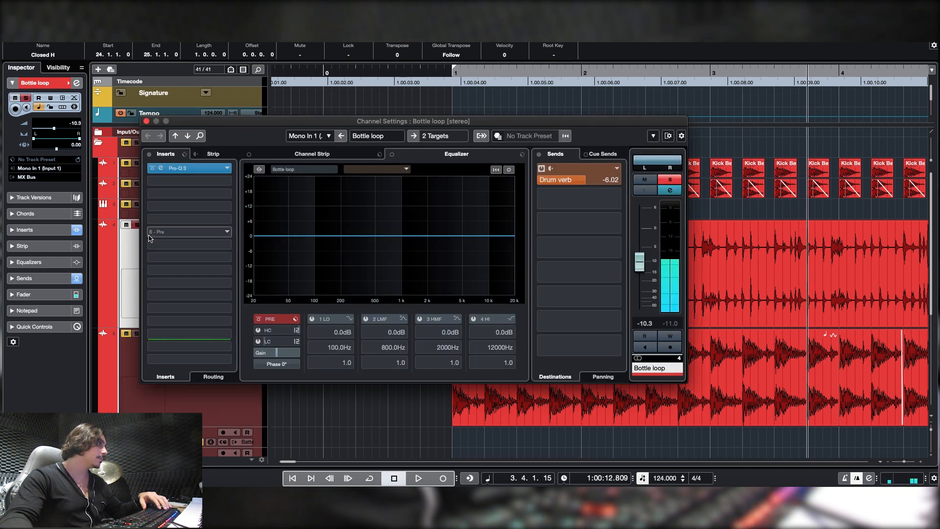
{"action": "left_click", "coordinate": [162, 169]}
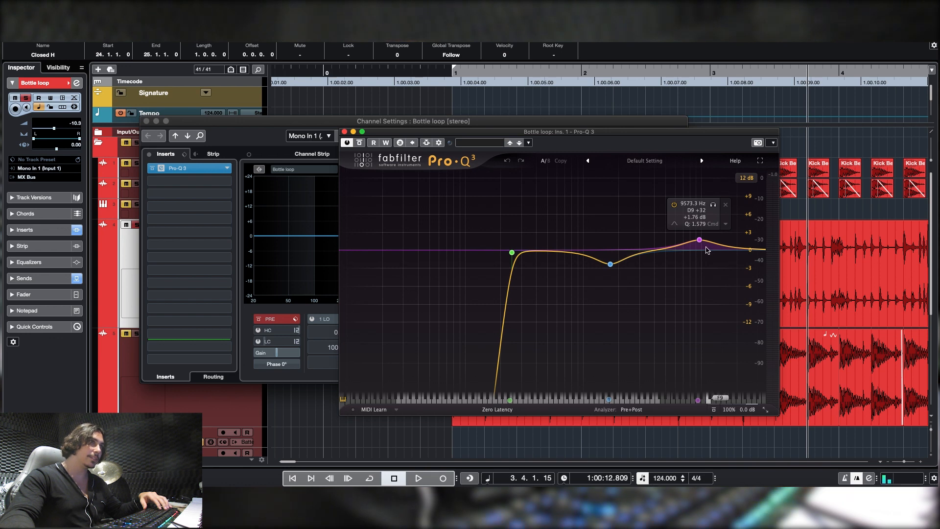
{"action": "left_click", "coordinate": [345, 132]}
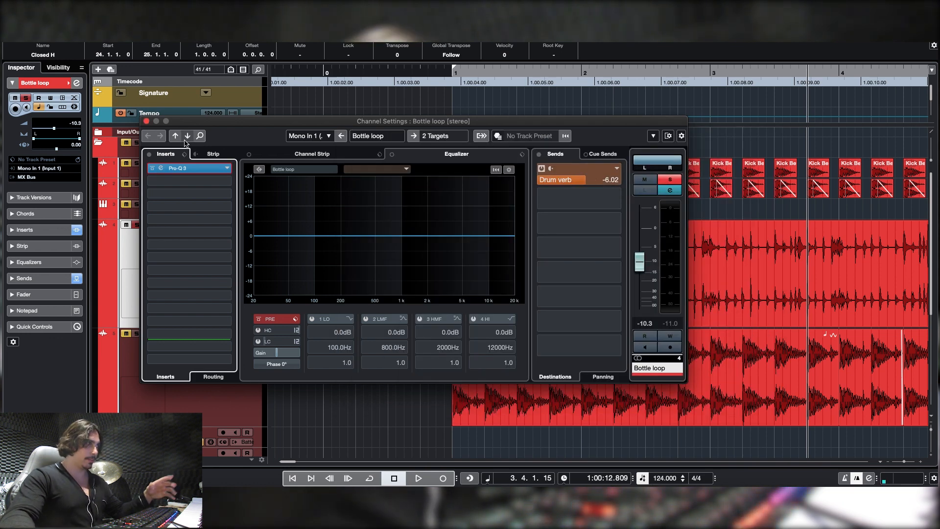
{"action": "key", "text": "super+w"}
Play the soloed Techno Loop track from bar 1
{"action": "left_click", "coordinate": [453, 73]}
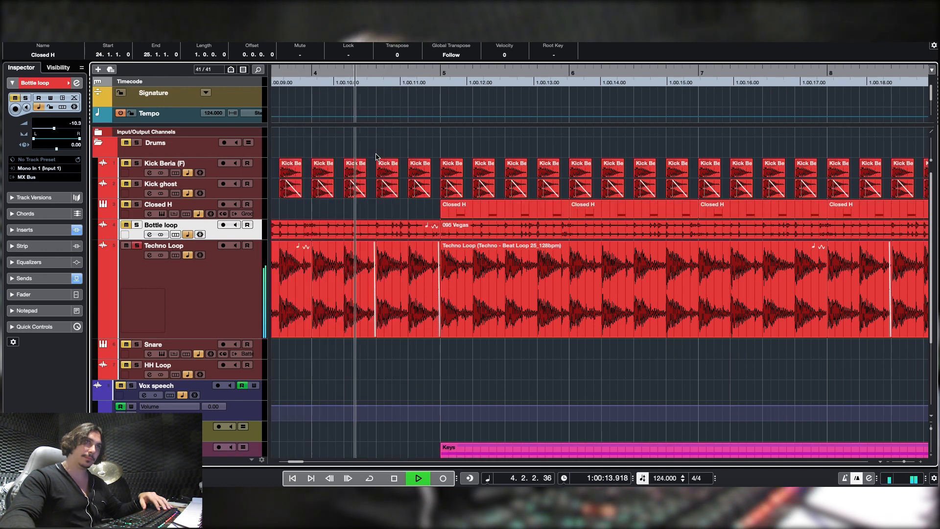
{"action": "key", "text": "space"}
{"action": "left_click", "coordinate": [331, 73]}
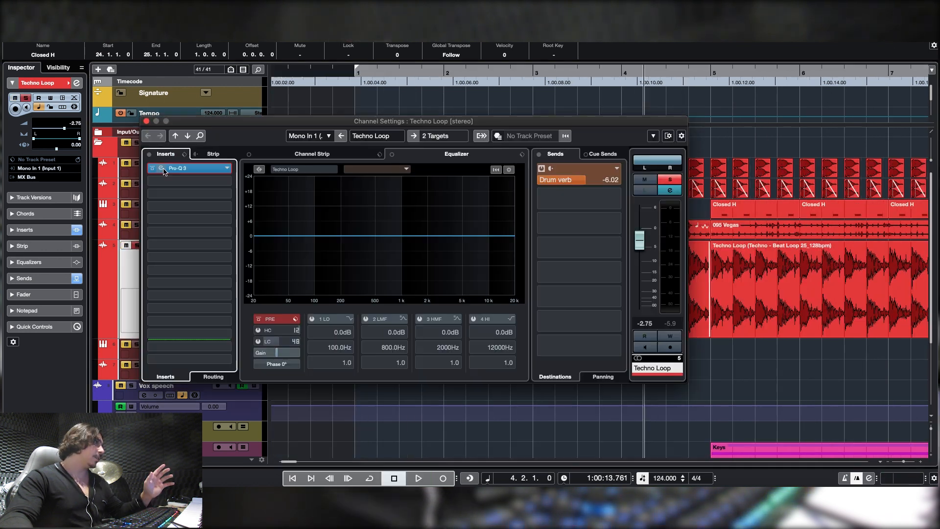
Open the Techno Loop's Pro-Q 3 insert, audition its 570 Hz band in solo during playback, and close the windows
{"action": "left_click", "coordinate": [162, 169]}
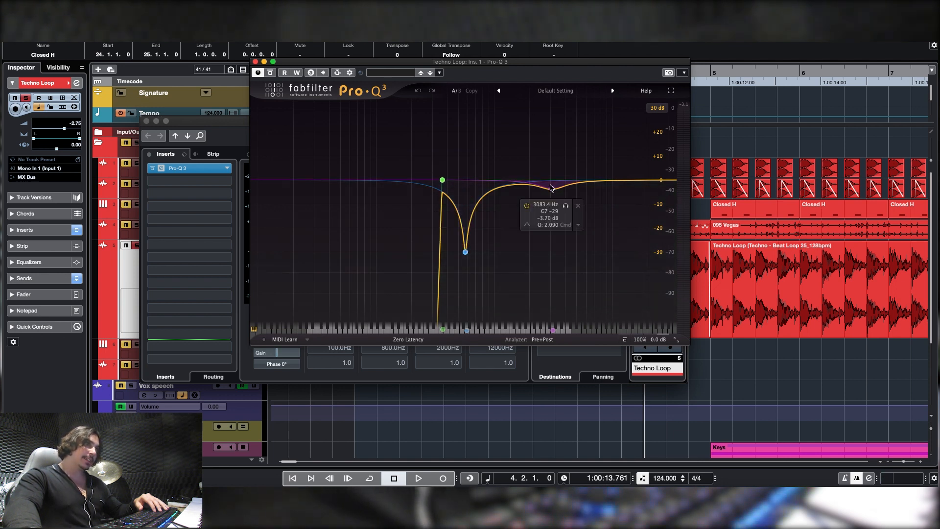
{"action": "key", "text": "space"}
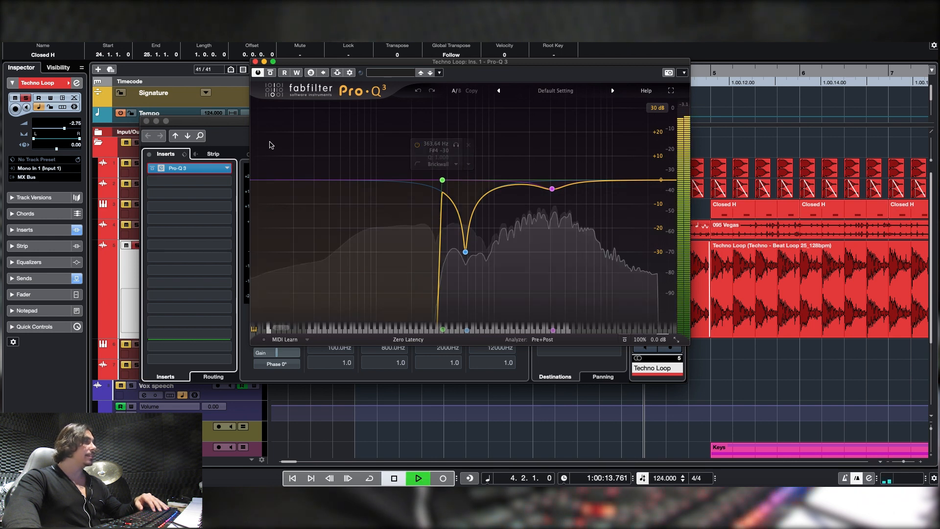
{"action": "left_click", "coordinate": [479, 218]}
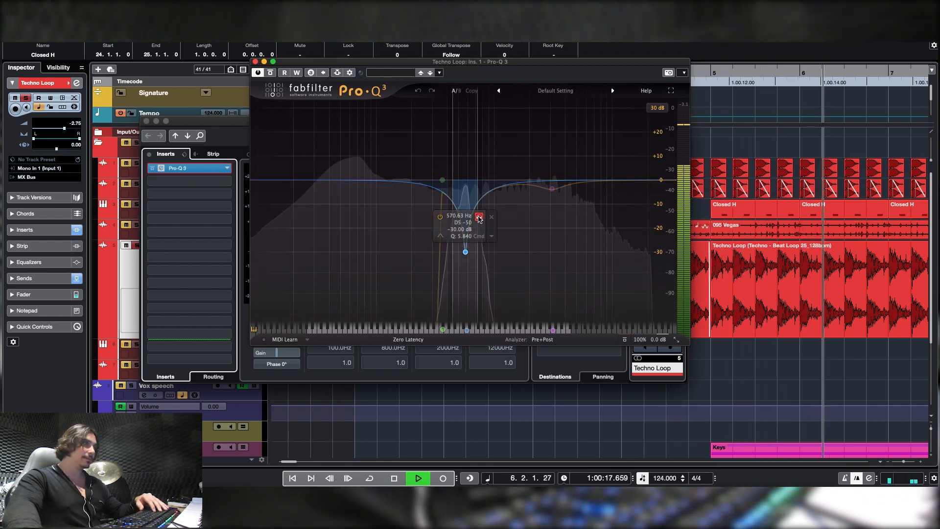
{"action": "key", "text": "space"}
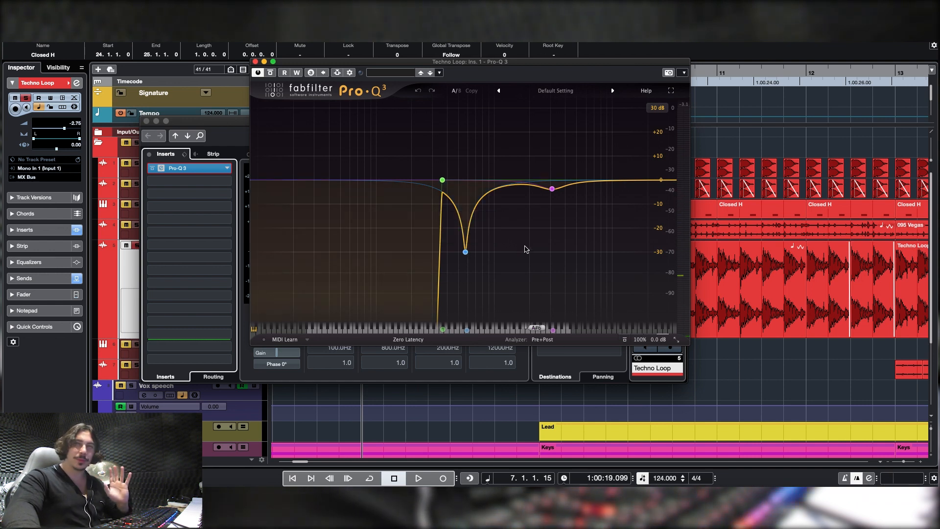
{"action": "left_click", "coordinate": [255, 62]}
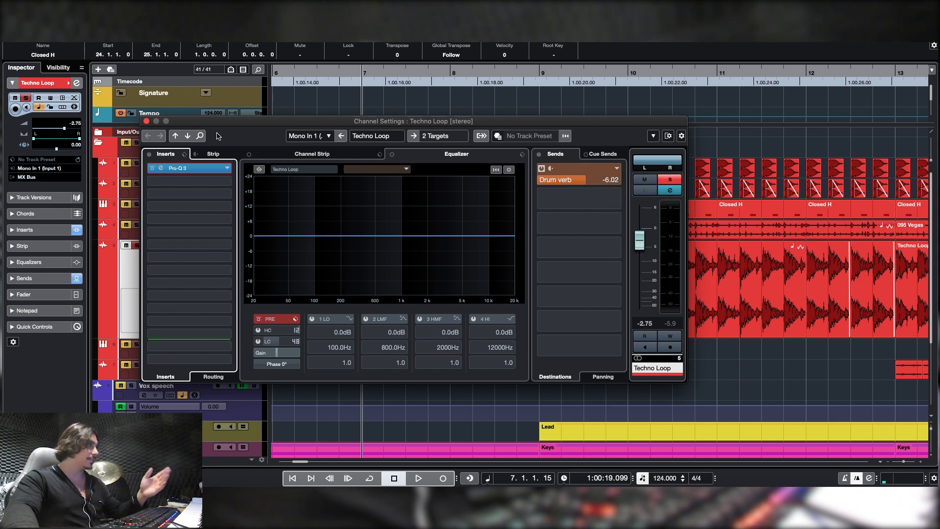
{"action": "left_click", "coordinate": [146, 122]}
Solo the Snare track and play its parts around bar 29
{"action": "key", "text": "z"}
{"action": "left_click_drag", "start_coordinate": [345, 73], "coordinate": [499, 102]}
{"action": "left_click", "coordinate": [138, 267]}
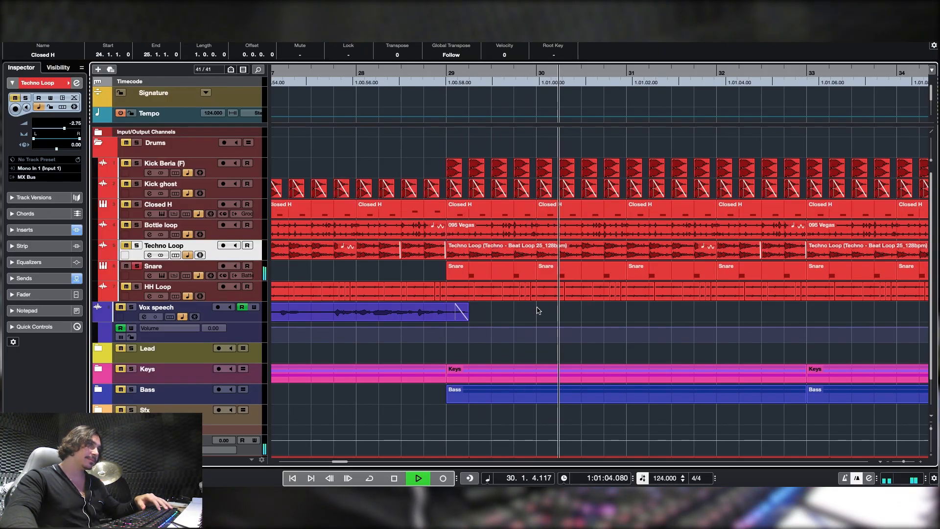
{"action": "key", "text": "space"}
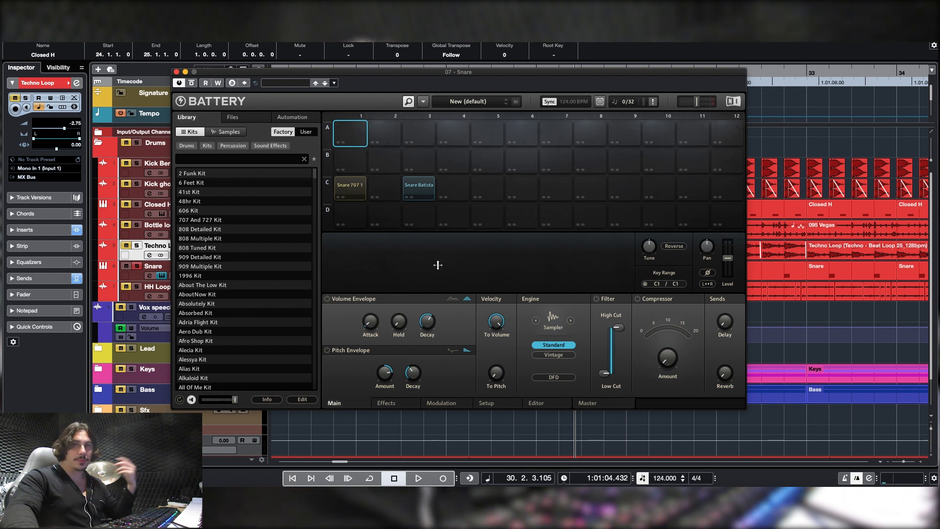
Audition the Snare 707 1 and Snare Batista cells in Battery, and review the Snare track's channel settings
{"action": "left_click", "coordinate": [362, 188]}
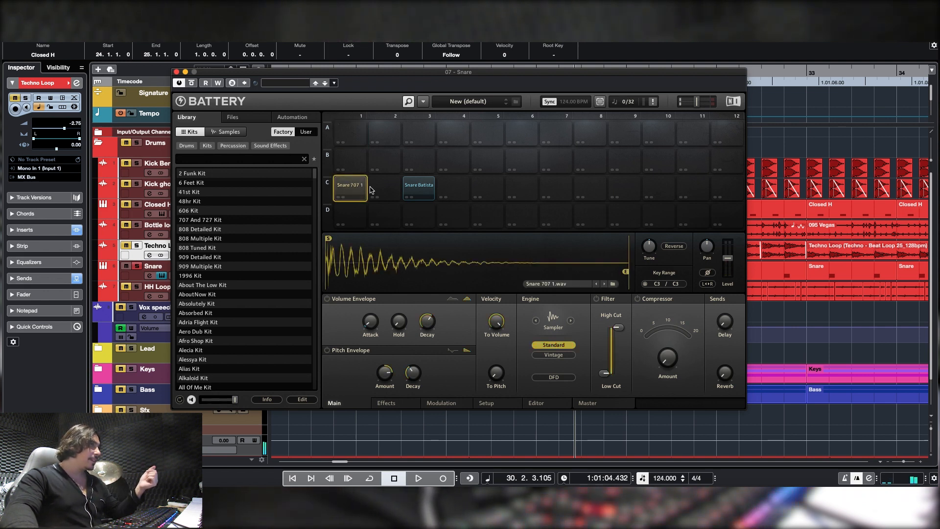
{"action": "left_click", "coordinate": [429, 191]}
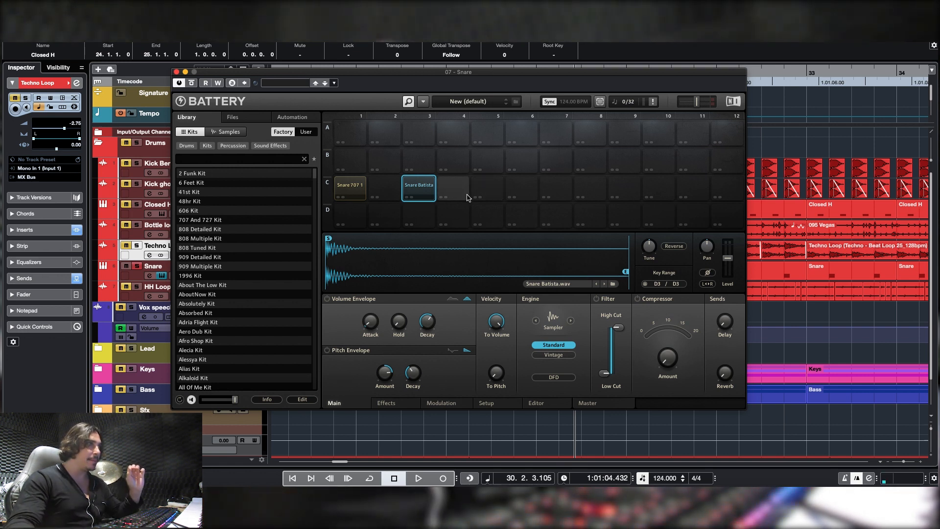
{"action": "left_click", "coordinate": [346, 189]}
{"action": "left_click", "coordinate": [418, 184]}
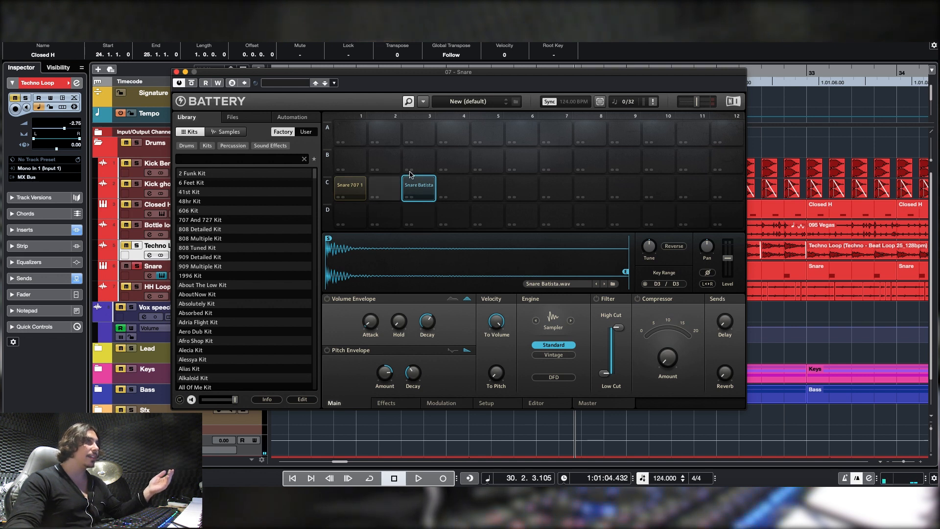
{"action": "left_click", "coordinate": [177, 72]}
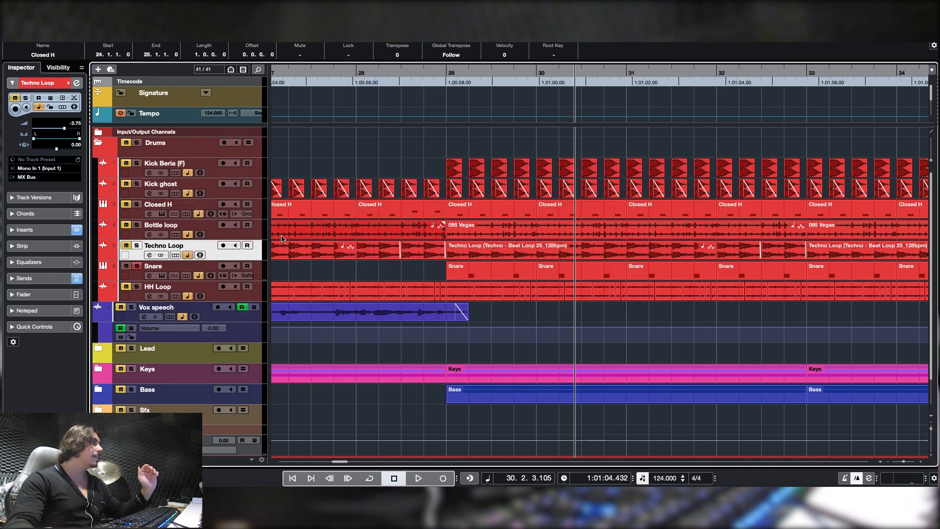
{"action": "left_click", "coordinate": [150, 276]}
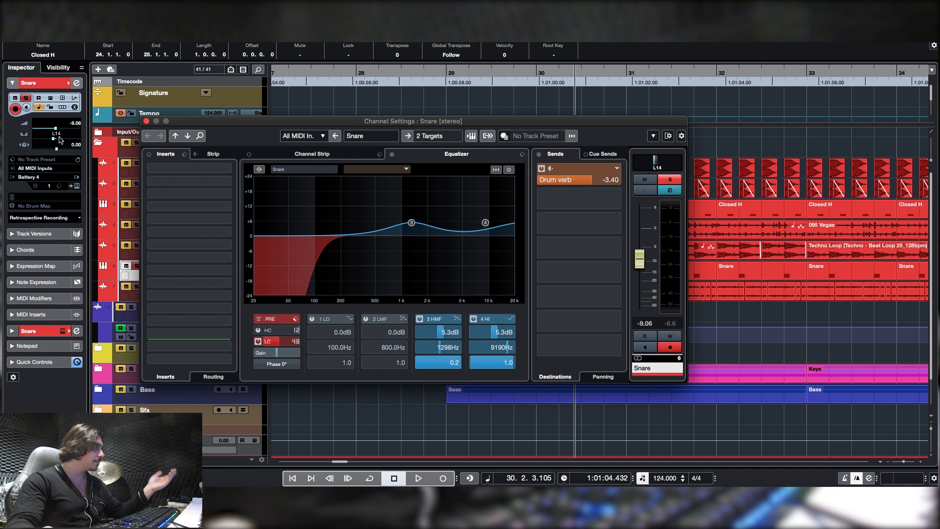
{"action": "left_click", "coordinate": [147, 121]}
Play the soloed HH Loop from bar 13 and check its channel settings
{"action": "left_click_drag", "start_coordinate": [416, 74], "coordinate": [356, 147]}
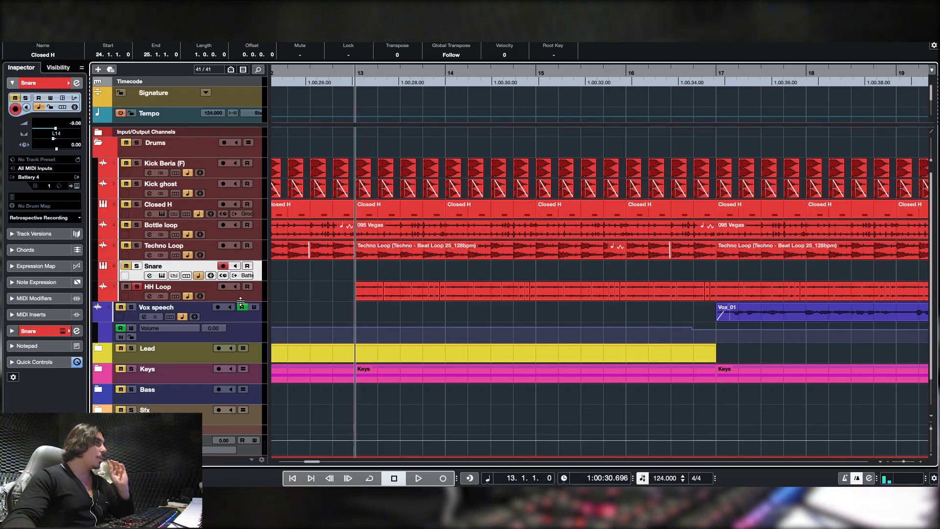
{"action": "left_click_drag", "start_coordinate": [226, 300], "coordinate": [224, 420]}
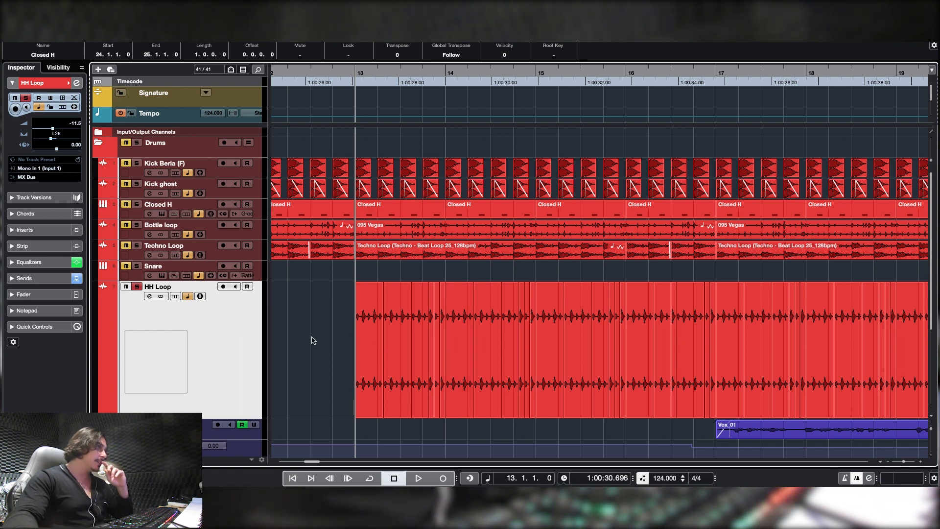
{"action": "left_click_drag", "start_coordinate": [362, 73], "coordinate": [359, 89]}
{"action": "key", "text": "KP_0"}
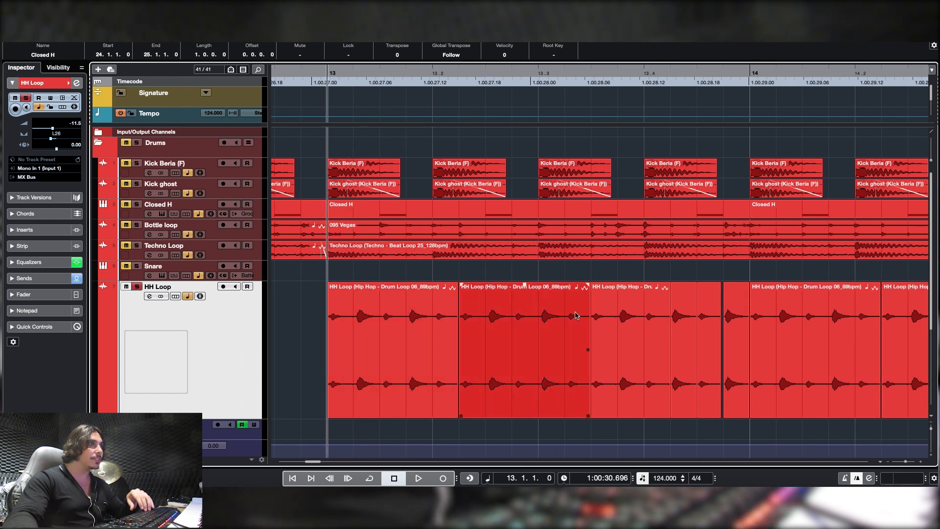
{"action": "key", "text": "space"}
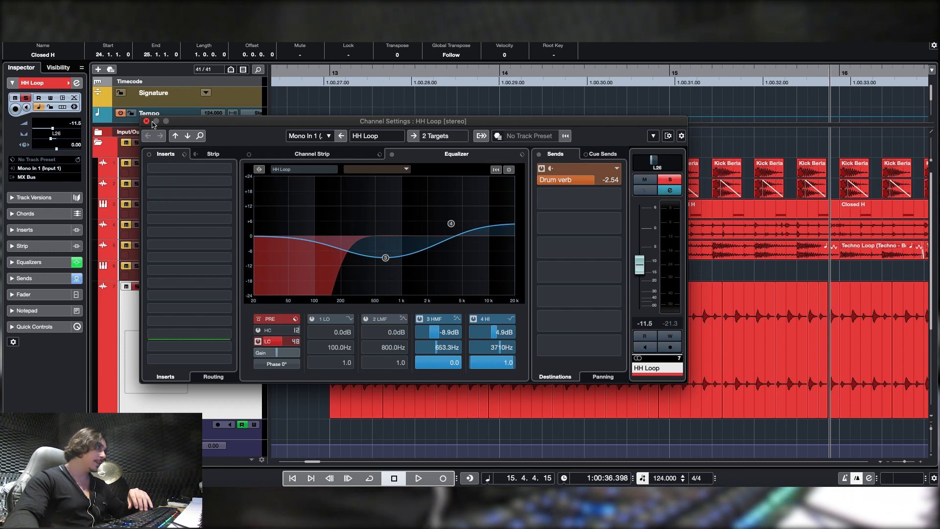
{"action": "key", "text": "e"}
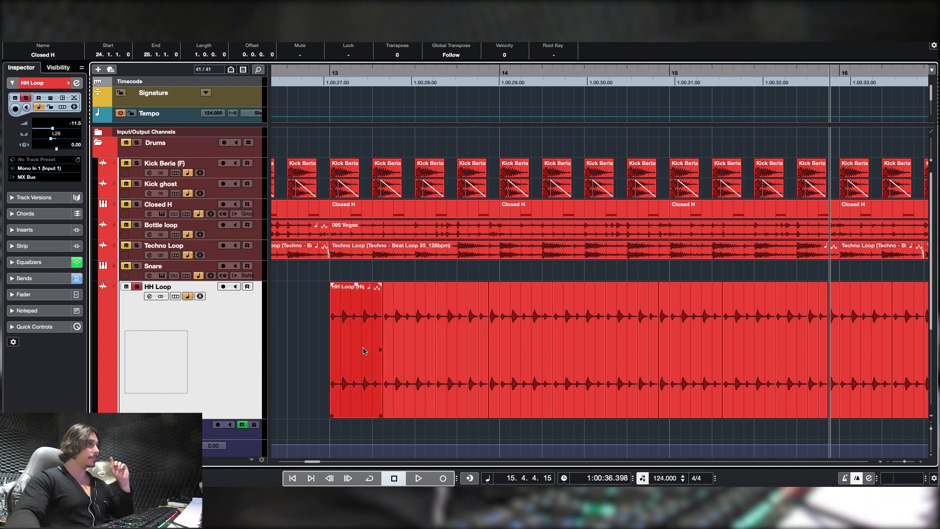
Play all the tracks of the soloed Drums folder together, and move the playback position to bar 28
{"action": "left_click_drag", "start_coordinate": [339, 79], "coordinate": [334, 93]}
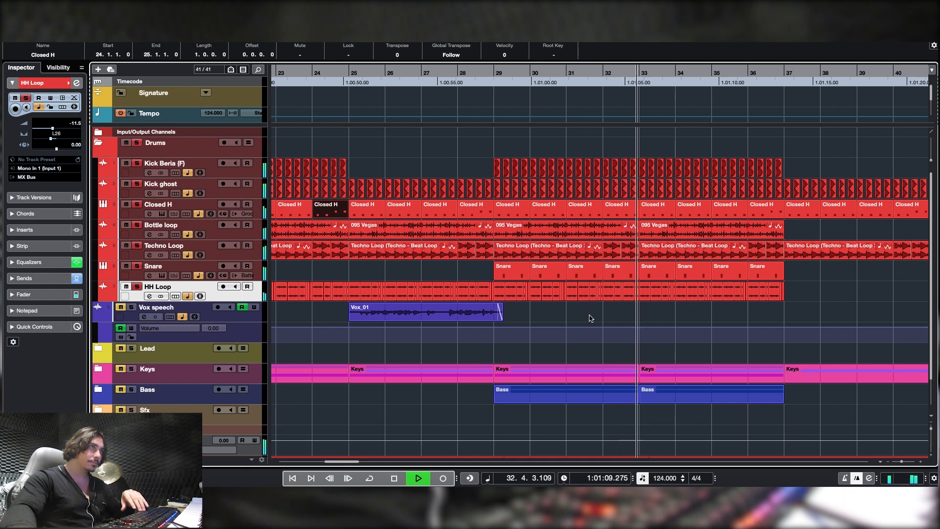
{"action": "key", "text": "space"}
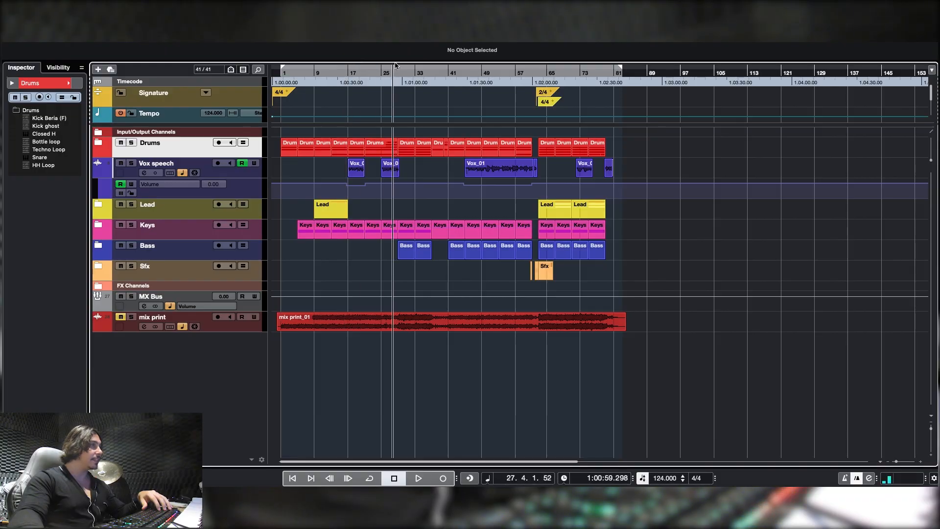
{"action": "left_click_drag", "start_coordinate": [398, 73], "coordinate": [396, 55]}
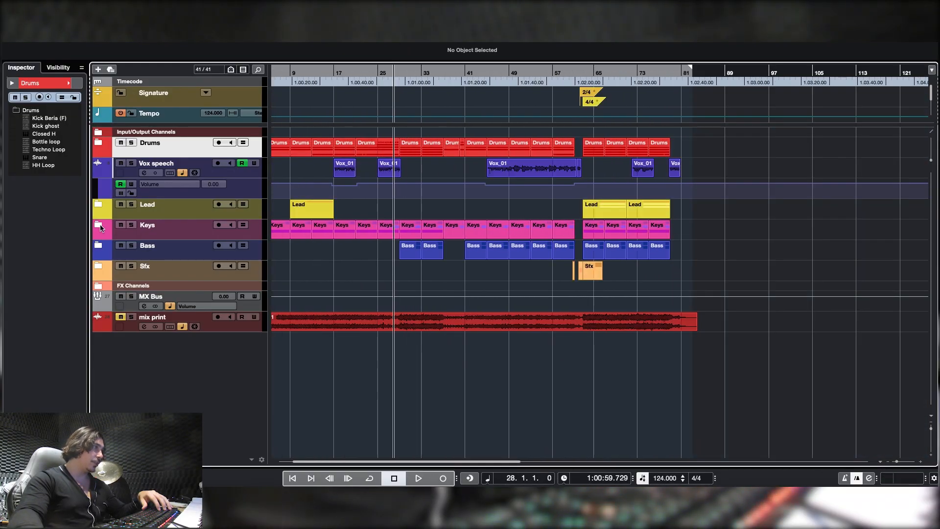
Expand the Bass folder and examine the Bass track's Retrologue 2 instrument with the Bearish Bass preset
{"action": "left_click", "coordinate": [113, 257]}
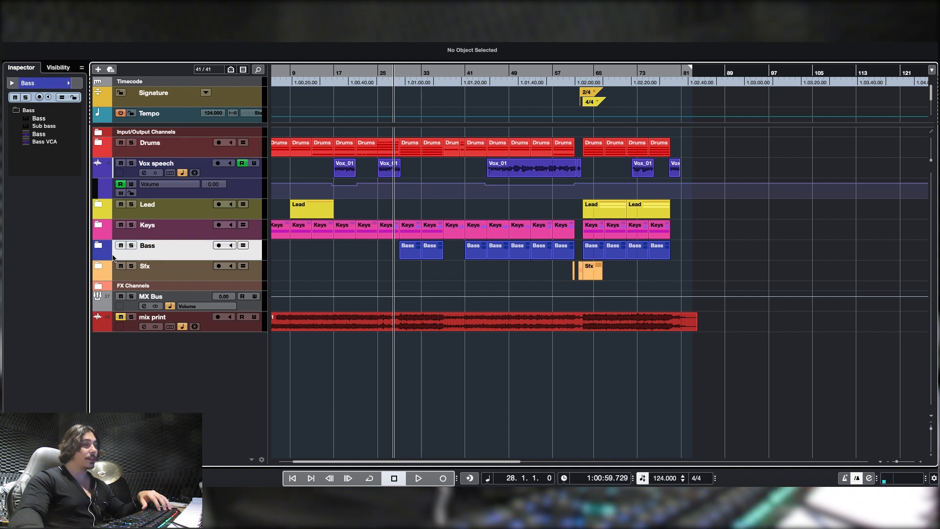
{"action": "left_click", "coordinate": [98, 247]}
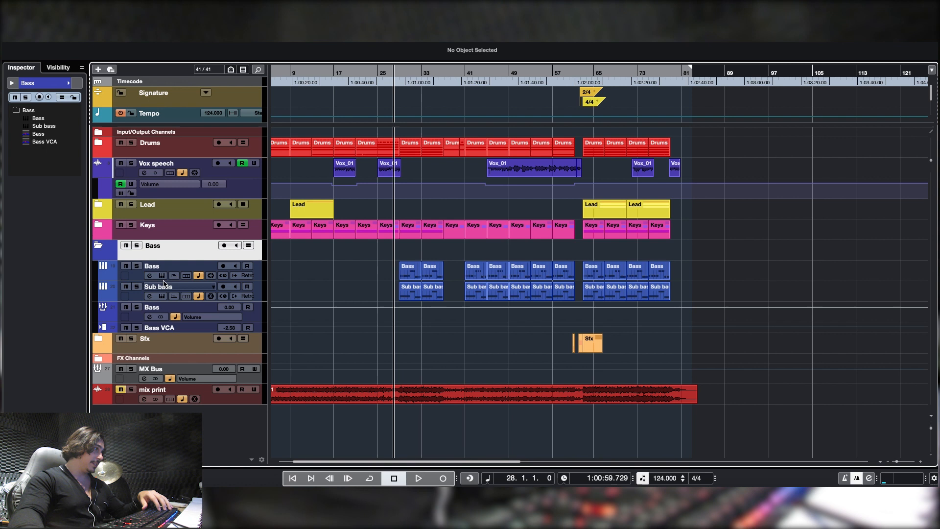
{"action": "left_click", "coordinate": [162, 276]}
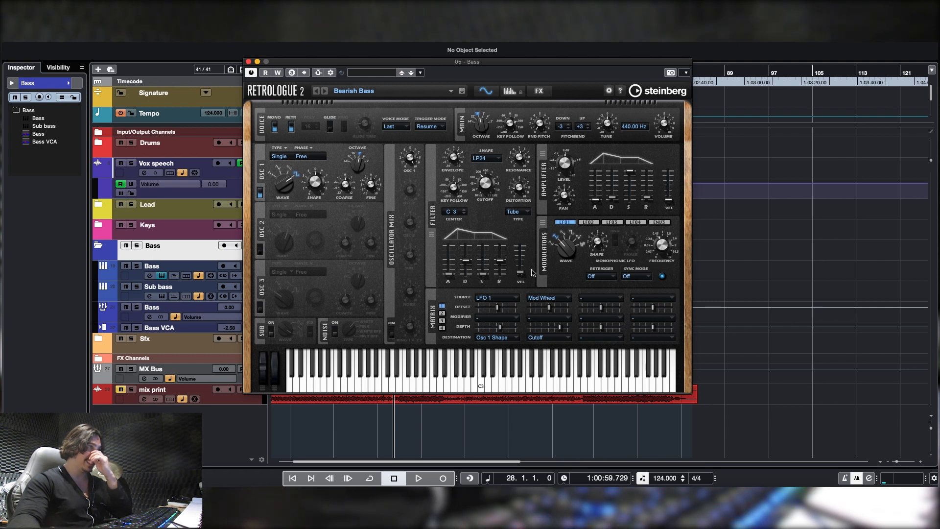
{"action": "left_click", "coordinate": [176, 272]}
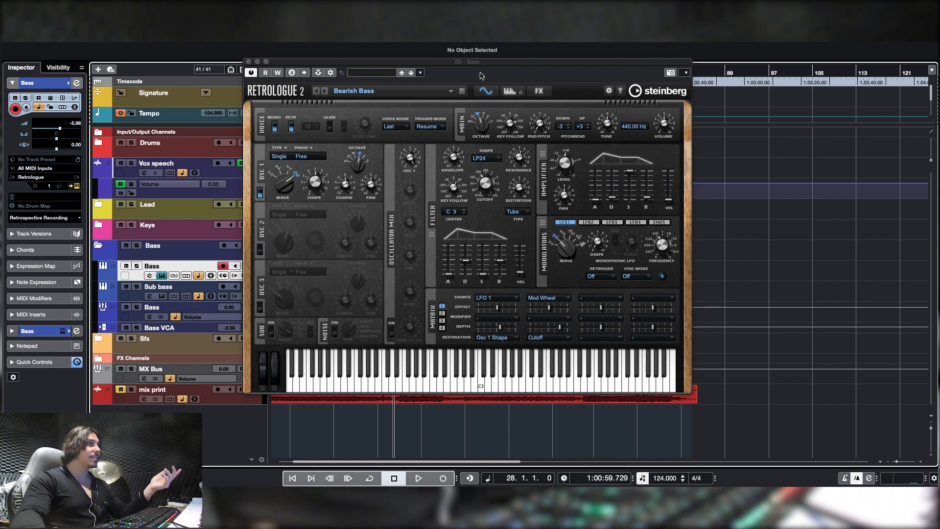
{"action": "left_click", "coordinate": [249, 62]}
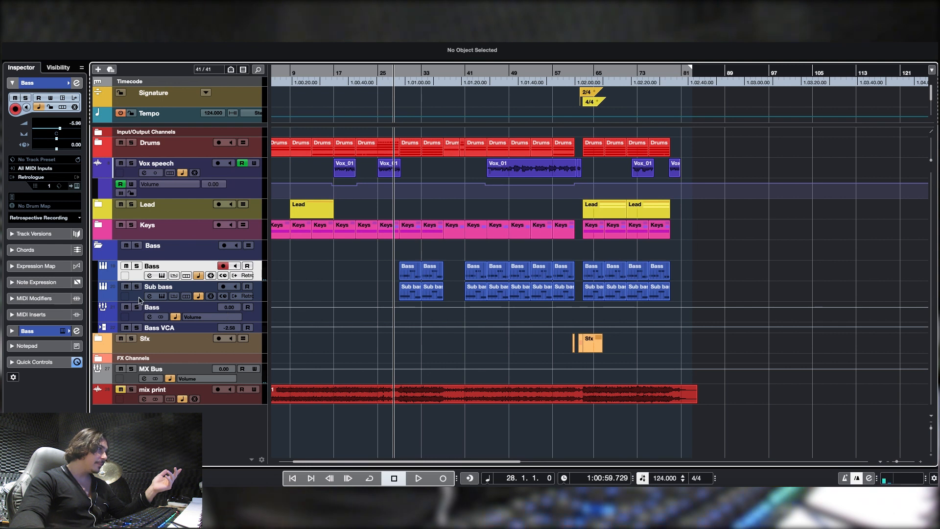
Examine the Sub bass track's Retrologue 2 instrument, and open the MonoToStereo insert from its channel settings
{"action": "left_click", "coordinate": [188, 299]}
{"action": "left_click", "coordinate": [162, 296]}
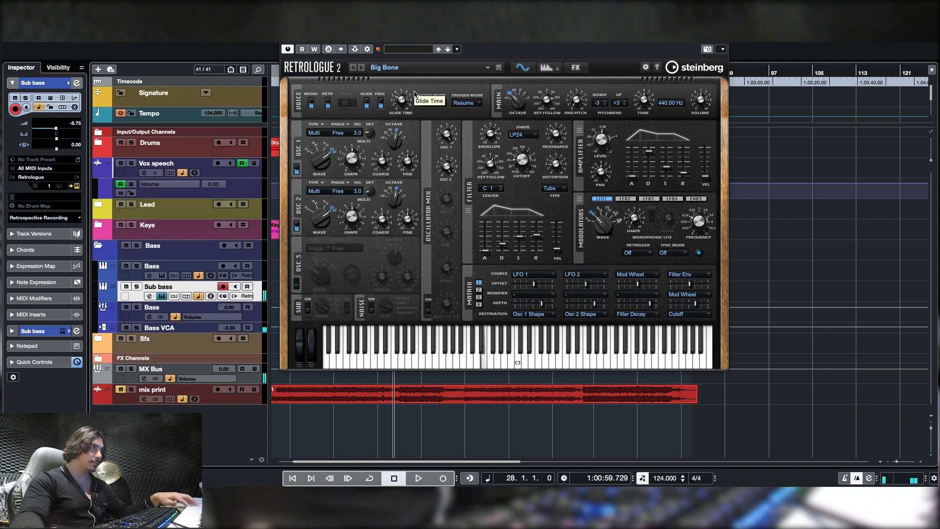
{"action": "left_click", "coordinate": [286, 40]}
{"action": "left_click", "coordinate": [150, 296]}
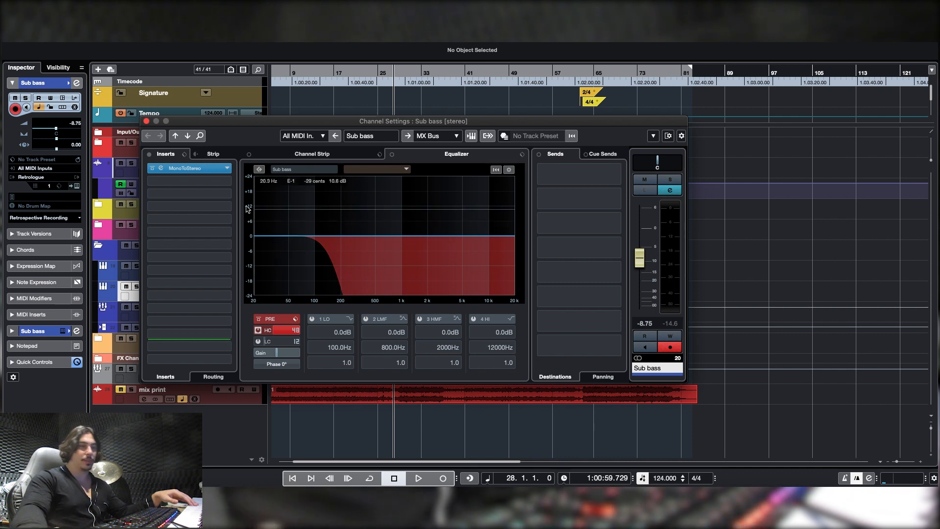
{"action": "left_click", "coordinate": [162, 169]}
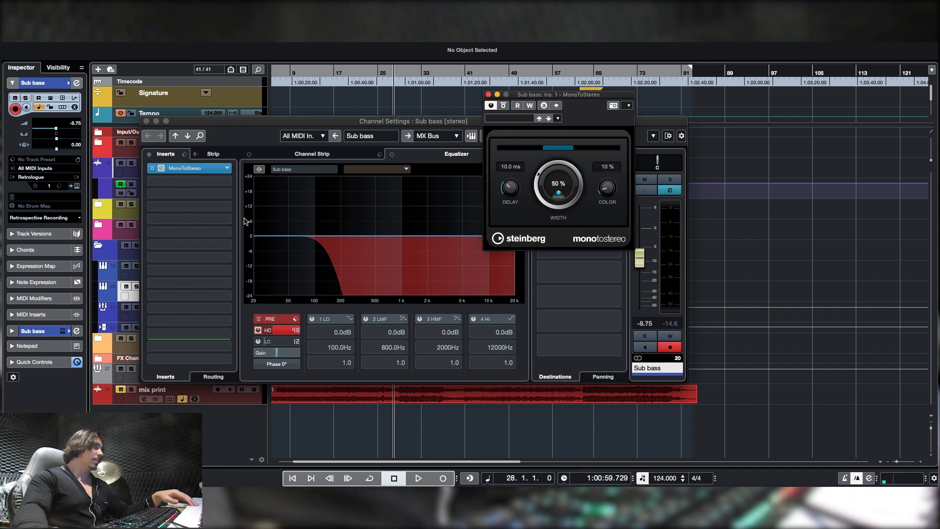
Examine the Compressor and Pro-Q 3 inserts of the Bass group channel, and close its channel settings
{"action": "left_click", "coordinate": [489, 95]}
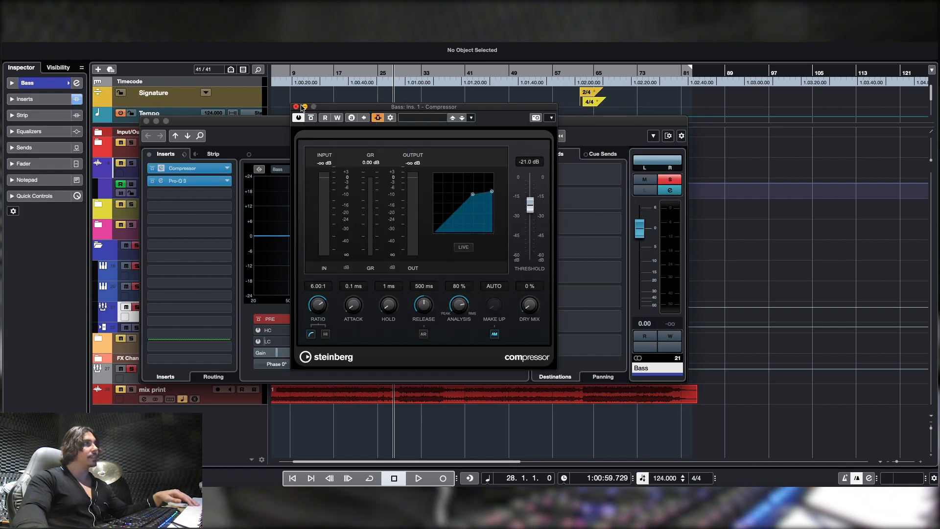
{"action": "left_click", "coordinate": [295, 106]}
{"action": "left_click", "coordinate": [161, 182]}
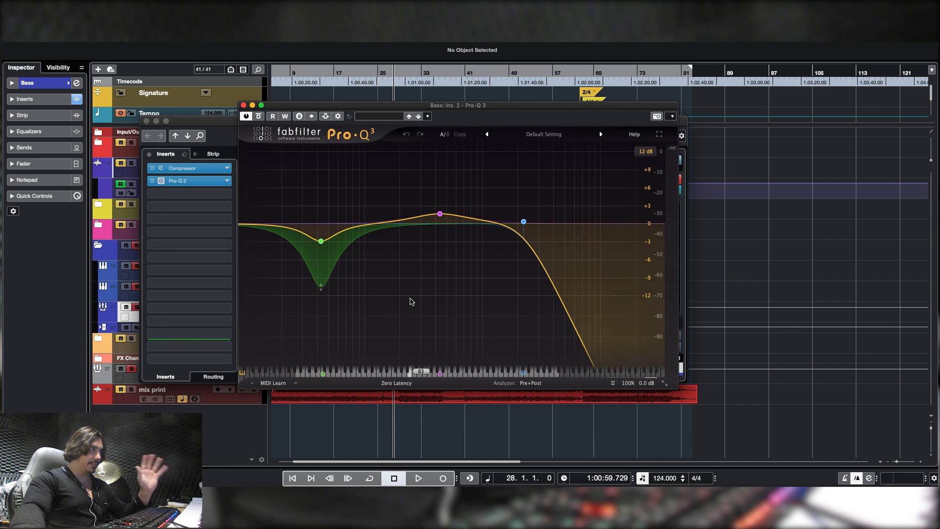
{"action": "mouse_move", "coordinate": [318, 211]}
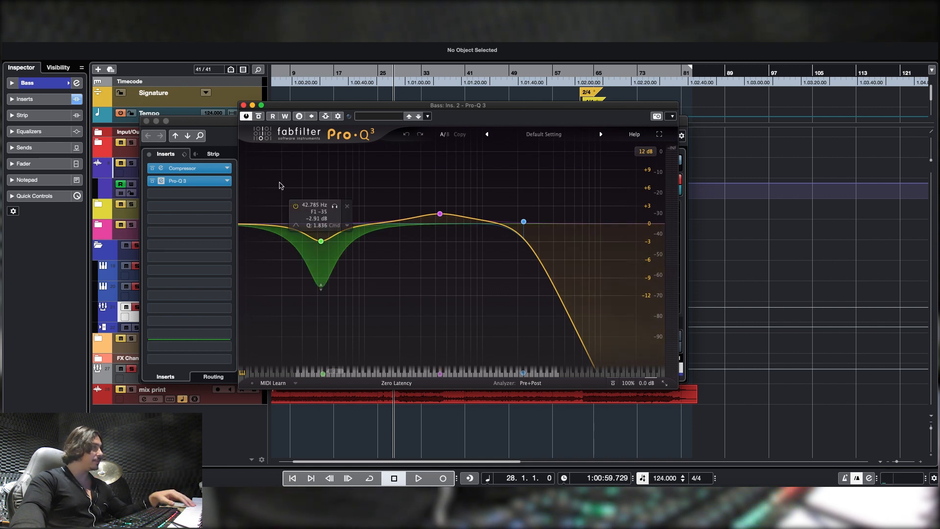
{"action": "left_click", "coordinate": [146, 121]}
Play the soloed bass tracks, and examine the notes of the Bass part at bar 29 in the Key Editor
{"action": "key", "text": "space"}
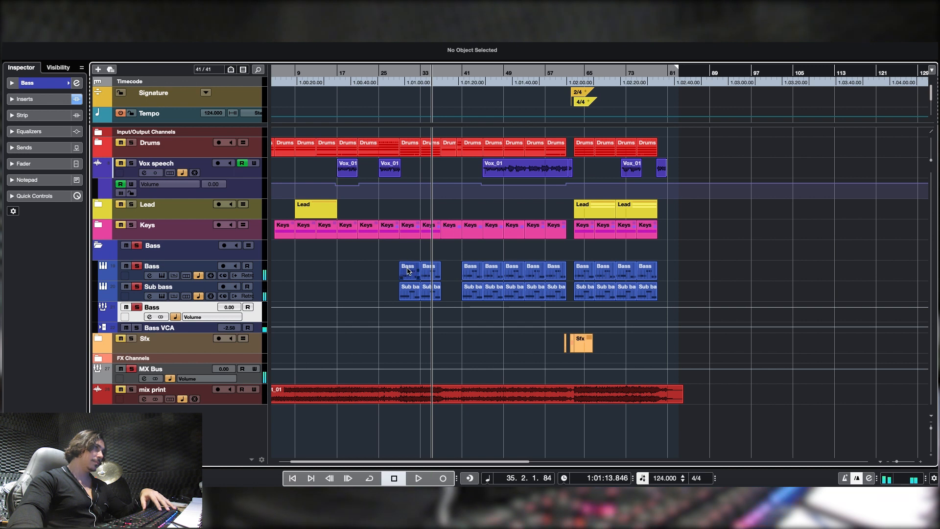
{"action": "double_click", "coordinate": [408, 271]}
{"action": "left_click_drag", "start_coordinate": [237, 45], "coordinate": [569, 90]}
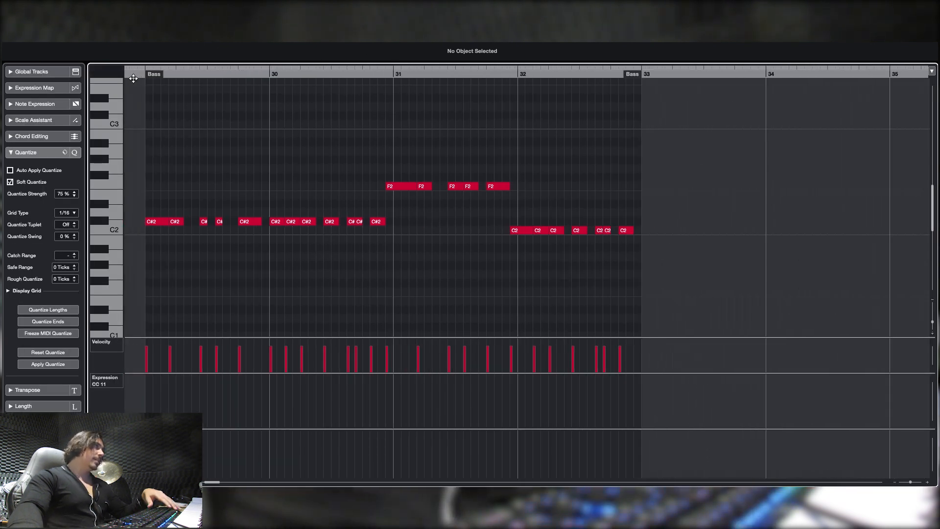
{"action": "left_click_drag", "start_coordinate": [133, 79], "coordinate": [143, 80]}
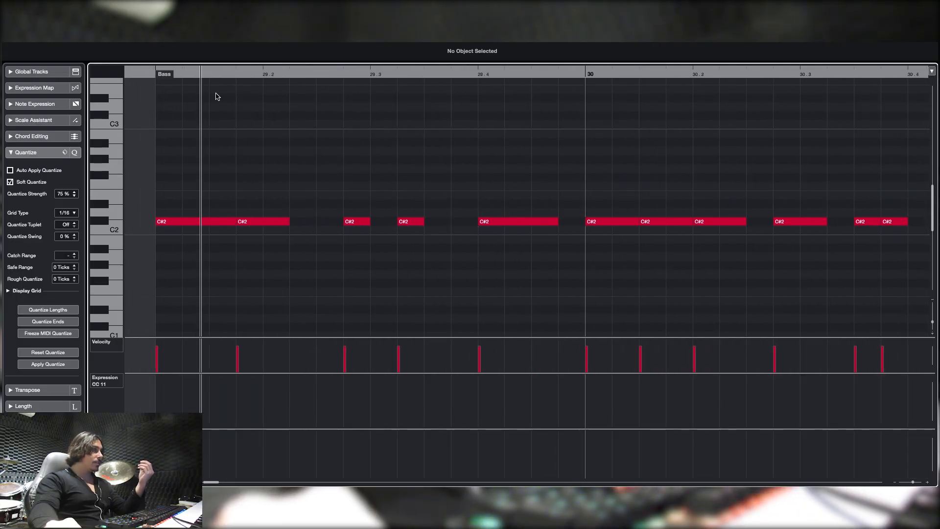
{"action": "mouse_move", "coordinate": [216, 94]}
{"action": "left_mouse_down"}
{"action": "mouse_move", "coordinate": [269, 79]}
{"action": "mouse_move", "coordinate": [622, 122]}
{"action": "mouse_move", "coordinate": [706, 122]}
{"action": "mouse_move", "coordinate": [699, 92]}
{"action": "mouse_move", "coordinate": [793, 94]}
{"action": "mouse_move", "coordinate": [845, 112]}
{"action": "mouse_move", "coordinate": [575, 136]}
{"action": "mouse_move", "coordinate": [722, 137]}
{"action": "mouse_move", "coordinate": [693, 144]}
{"action": "mouse_move", "coordinate": [686, 157]}
{"action": "mouse_move", "coordinate": [718, 137]}
{"action": "mouse_move", "coordinate": [758, 134]}
{"action": "mouse_move", "coordinate": [886, 156]}
{"action": "mouse_move", "coordinate": [590, 185]}
{"action": "left_mouse_up"}
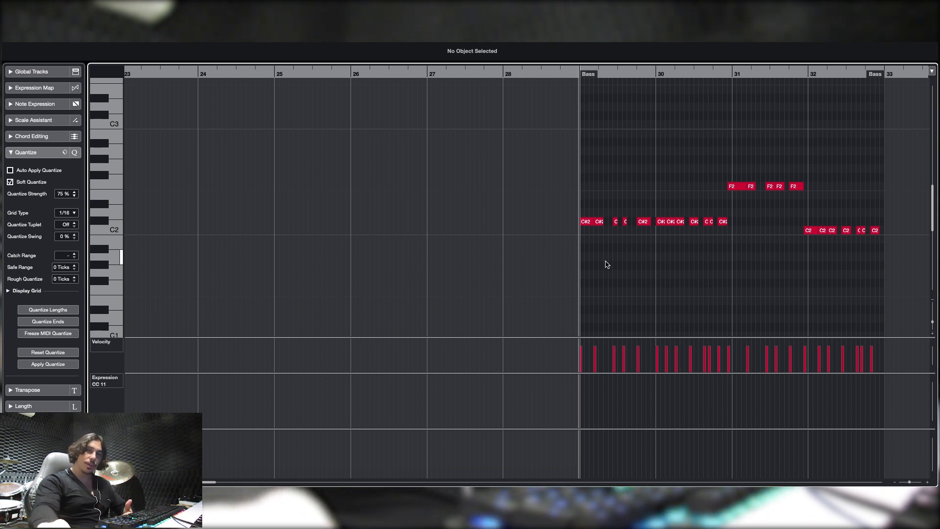
{"action": "key", "text": "Return"}
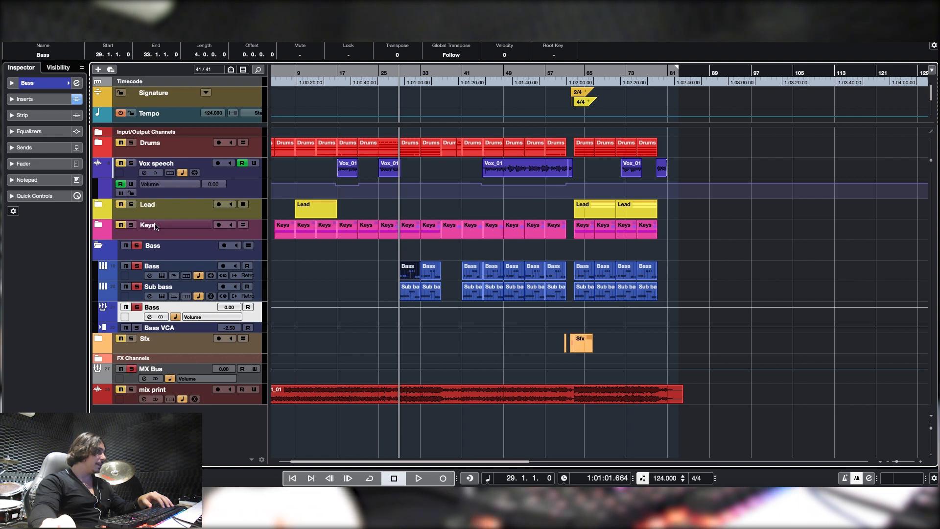
Play the soloed bass tracks from bar 29 to bar 33, and collapse the unsoloed Bass folder
{"action": "key", "text": "space"}
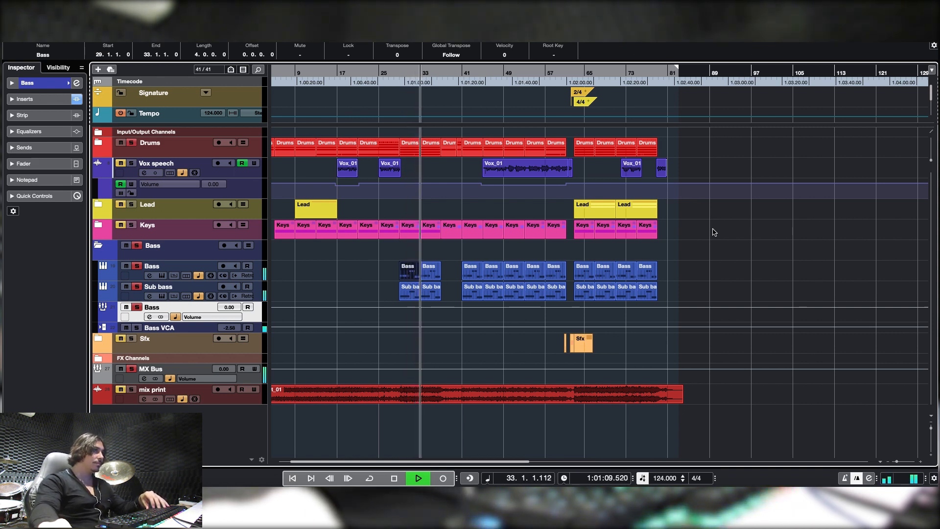
{"action": "key", "text": "space"}
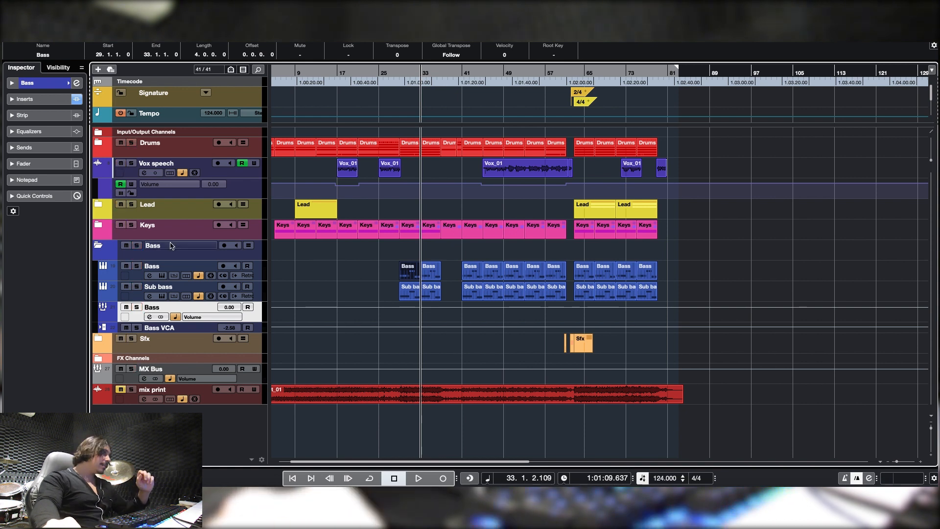
{"action": "left_click", "coordinate": [98, 247]}
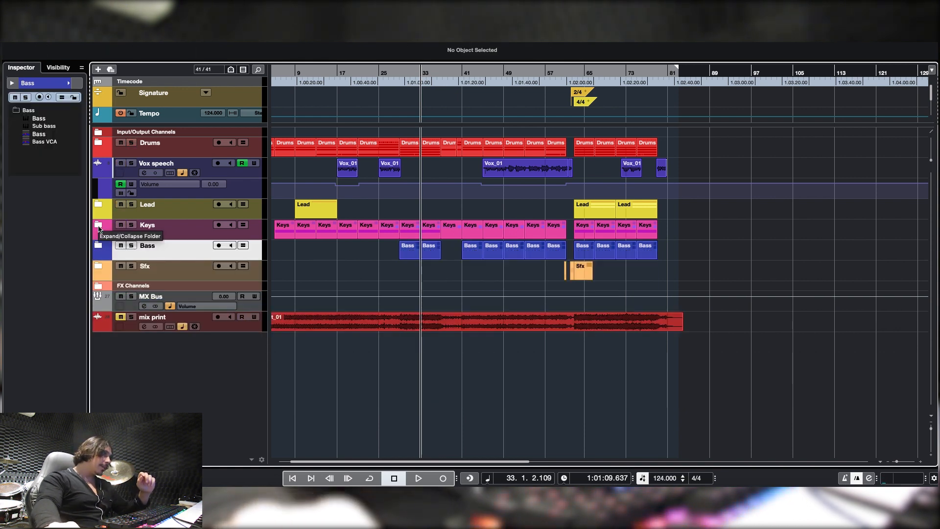
Expand the Keys folder and examine the Piano track's Vienna Instruments plug-in with the 02 Piano preset
{"action": "left_click", "coordinate": [98, 227]}
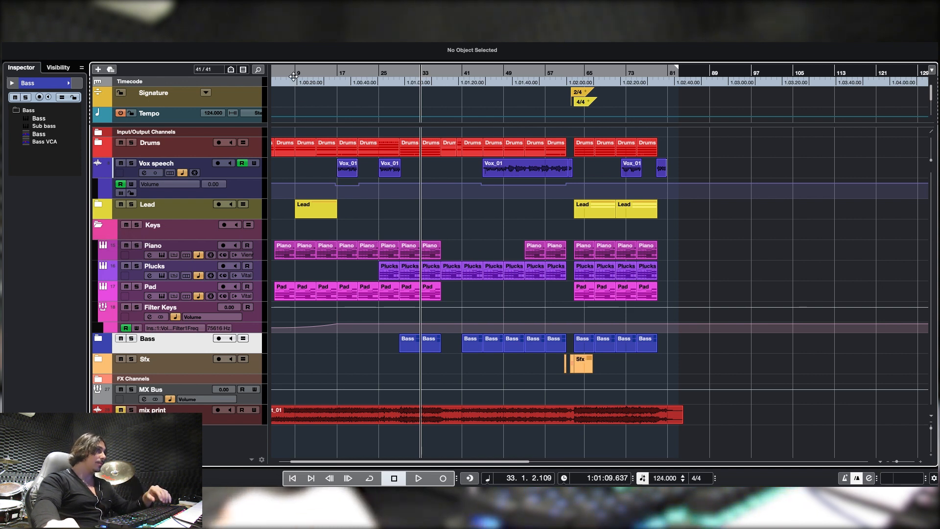
{"action": "left_click_drag", "start_coordinate": [294, 77], "coordinate": [298, 105]}
{"action": "left_click", "coordinate": [140, 255]}
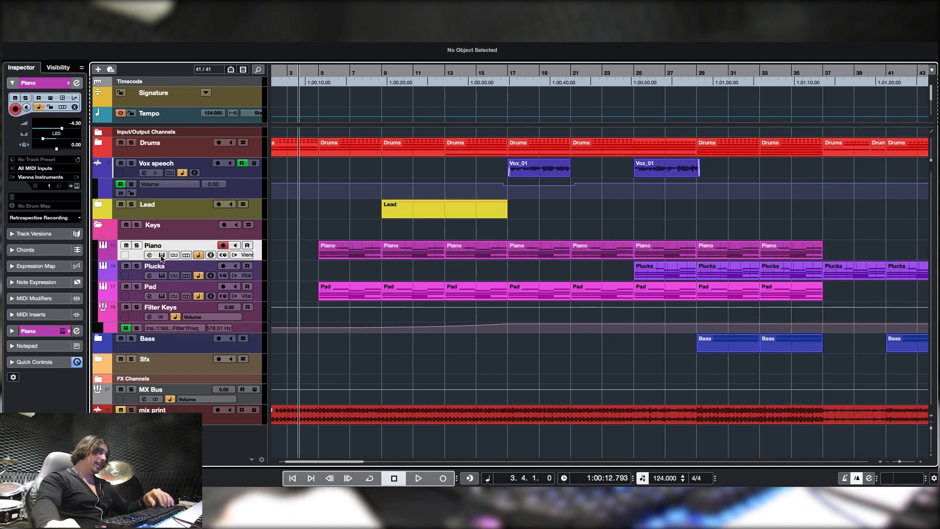
{"action": "left_click", "coordinate": [162, 255]}
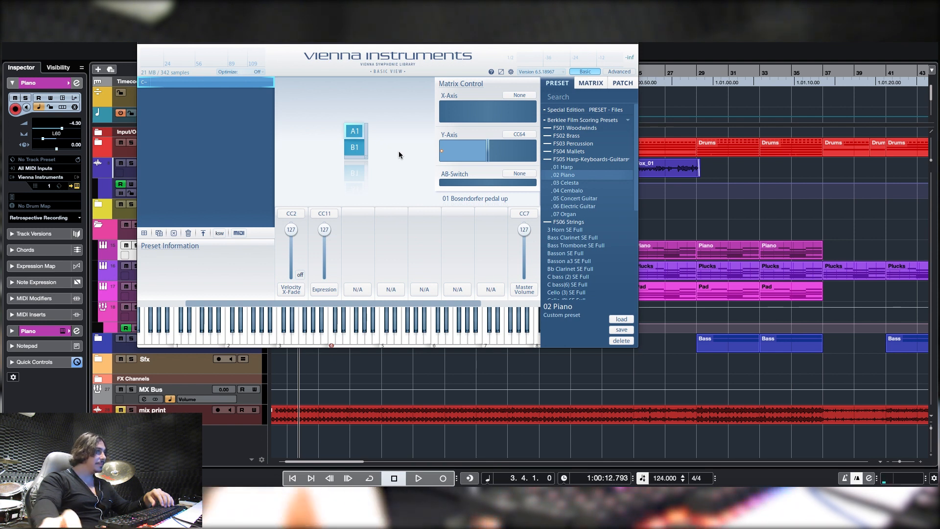
{"action": "left_click", "coordinate": [143, 28]}
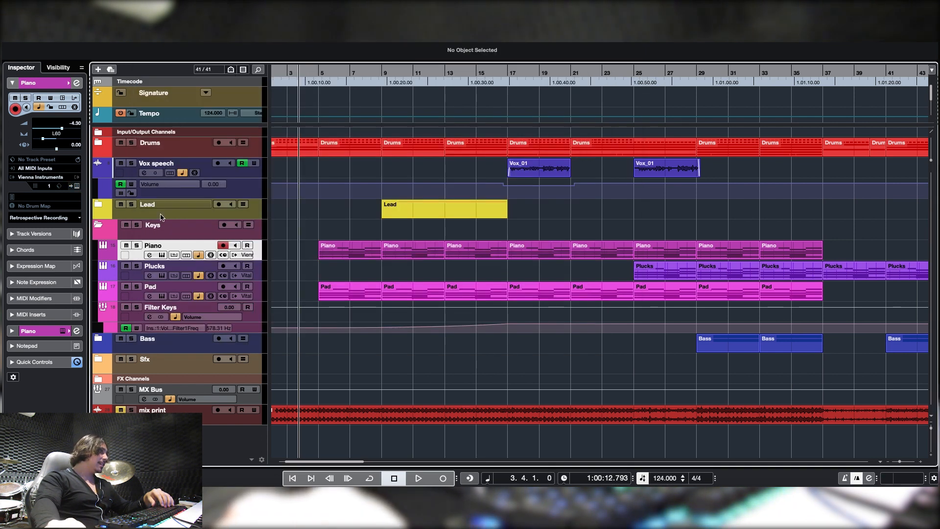
Examine the Compressor, Pro-Q 3 and Raum inserts in the Piano track's channel settings
{"action": "left_click", "coordinate": [147, 256]}
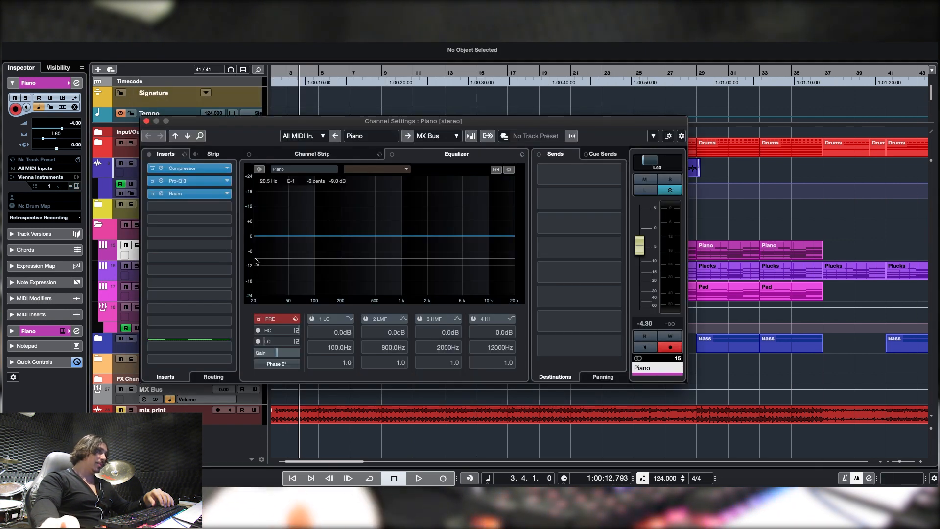
{"action": "left_click", "coordinate": [160, 168]}
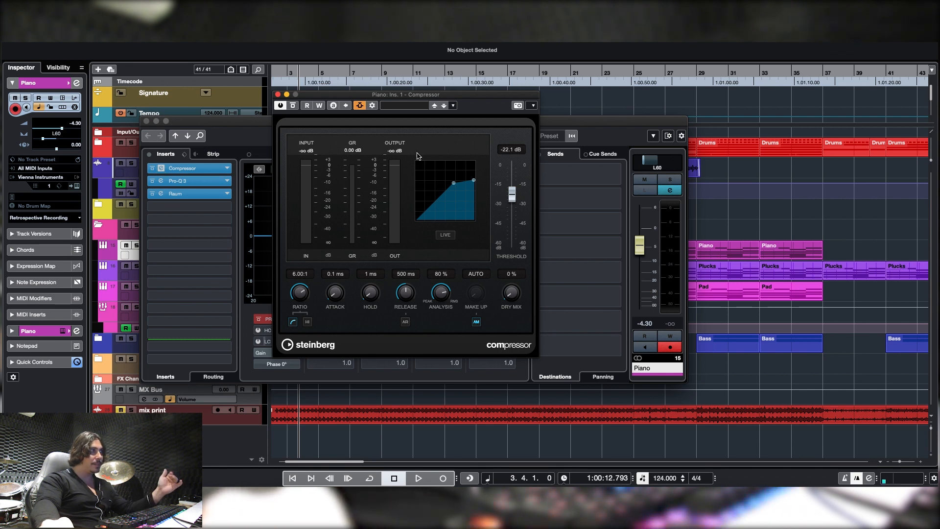
{"action": "left_click", "coordinate": [277, 95]}
{"action": "left_click", "coordinate": [161, 181]}
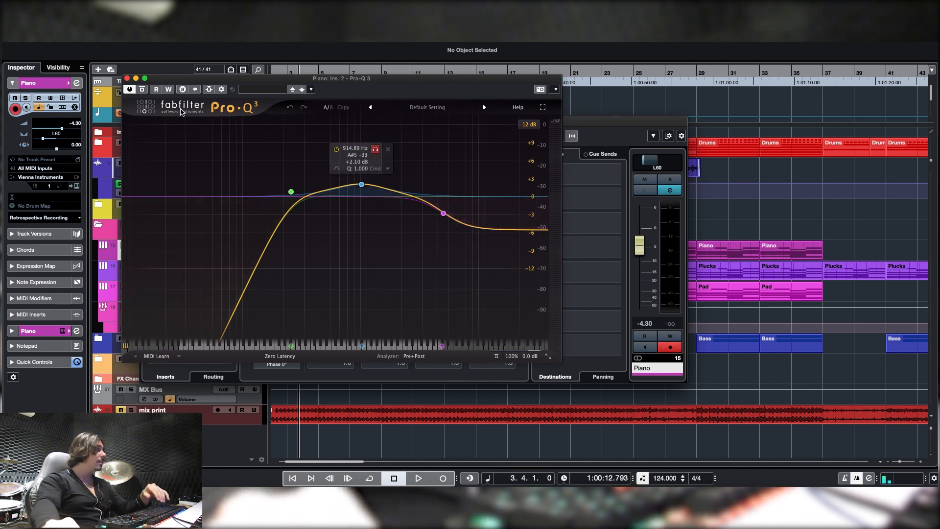
{"action": "left_click", "coordinate": [126, 78]}
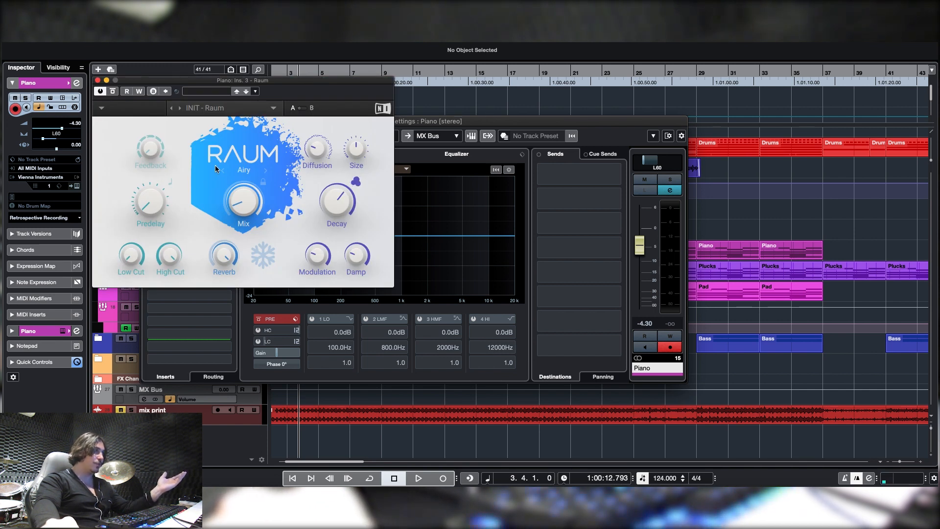
{"action": "mouse_move", "coordinate": [246, 213]}
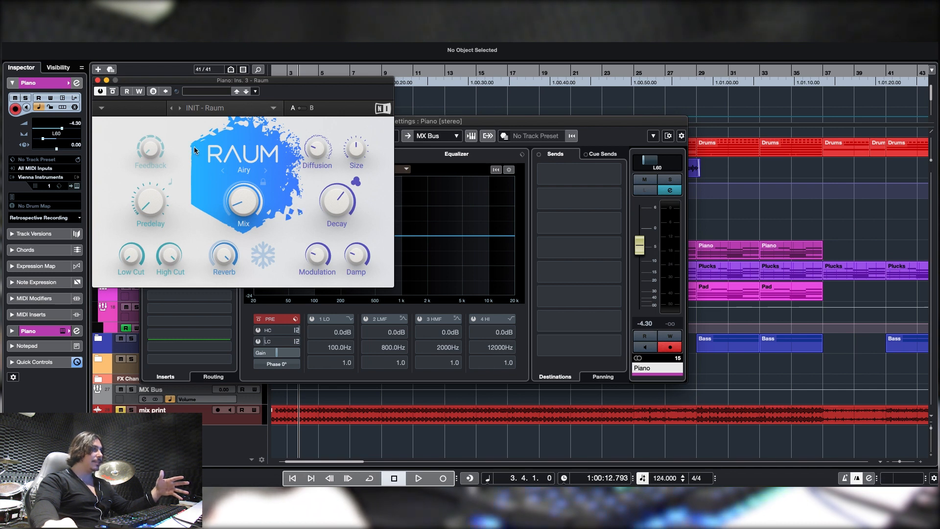
{"action": "left_click", "coordinate": [98, 80]}
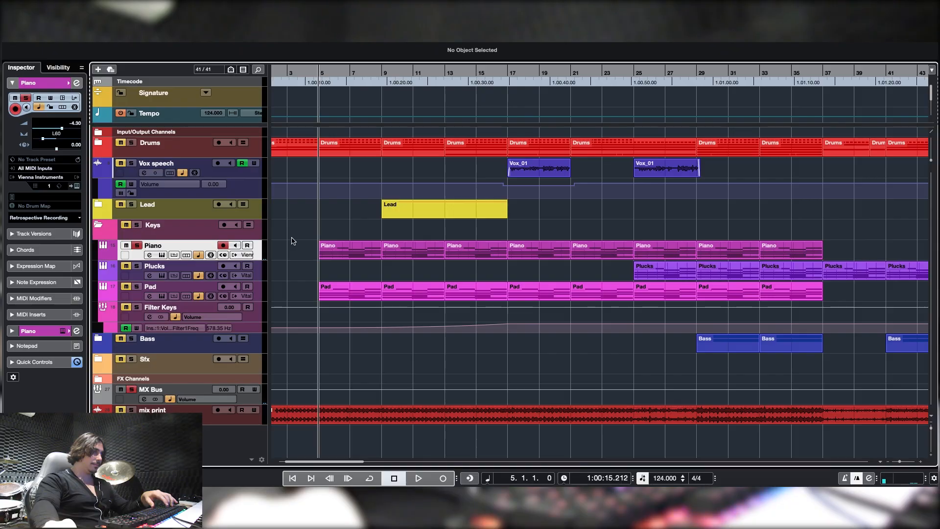
Play the soloed Piano track from bar 5, and identify the first chord of its opening part with Chord Editing in the Key Editor
{"action": "key", "text": "space"}
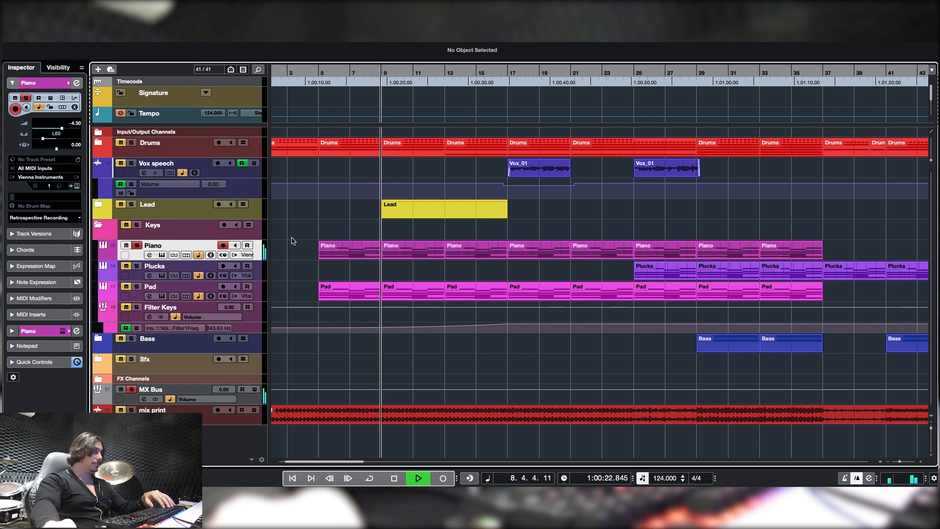
{"action": "key", "text": "space"}
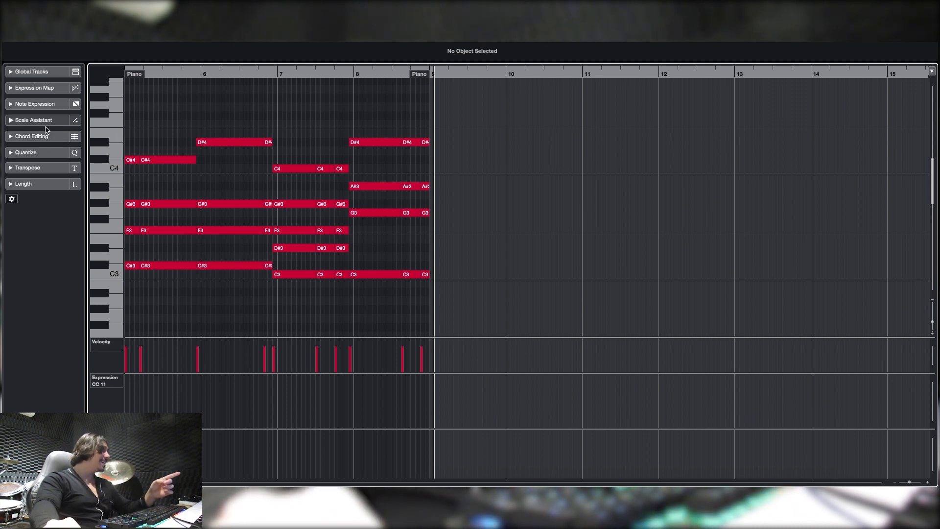
{"action": "left_click", "coordinate": [10, 137]}
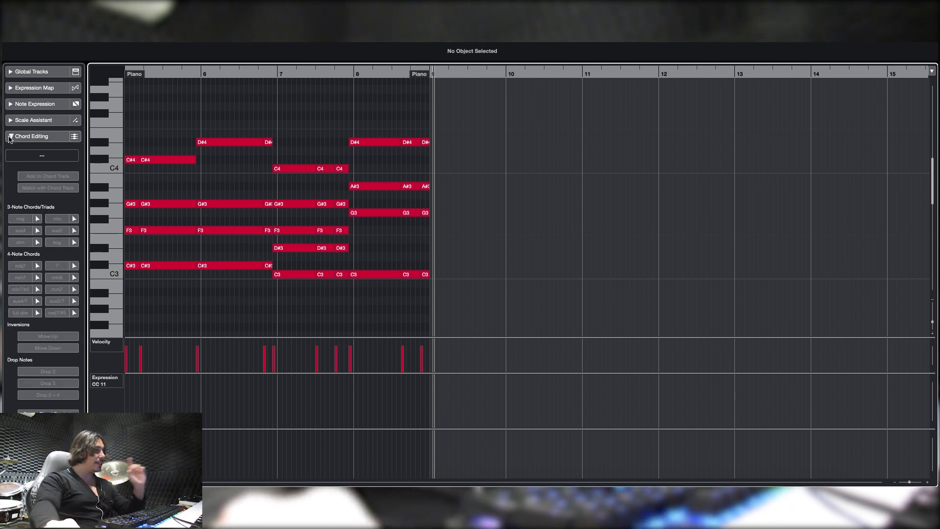
{"action": "left_click", "coordinate": [127, 76]}
{"action": "left_click_drag", "start_coordinate": [127, 77], "coordinate": [165, 79]}
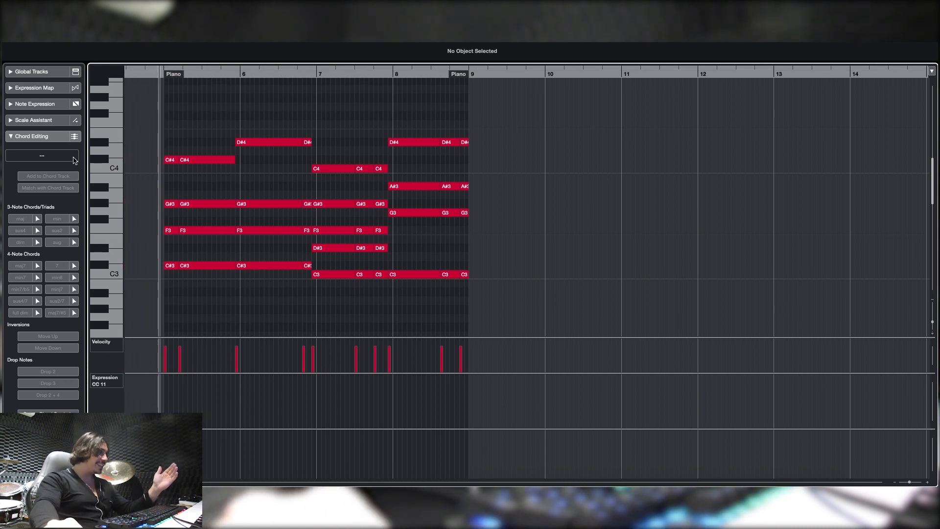
{"action": "left_click_drag", "start_coordinate": [167, 213], "coordinate": [178, 288]}
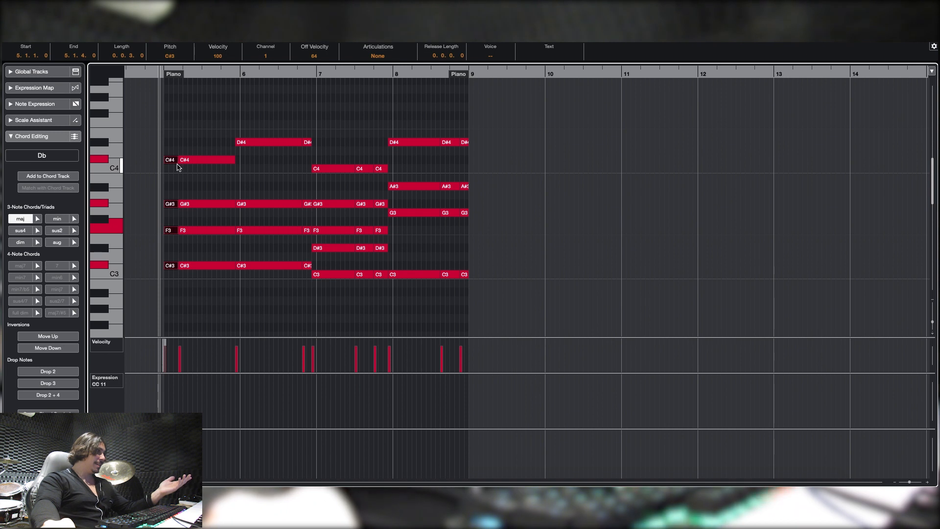
Deselect the chord, examine the Piano part's chord progression, and move the playback position to the part's start at bar 5
{"action": "left_click", "coordinate": [256, 118]}
{"action": "left_click_drag", "start_coordinate": [174, 73], "coordinate": [172, 94]}
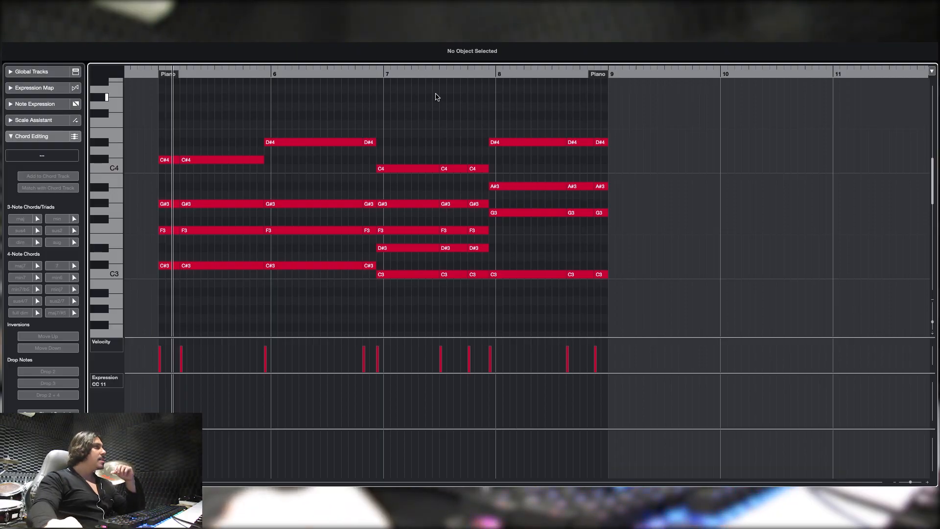
{"action": "left_click", "coordinate": [192, 75]}
{"action": "left_click_drag", "start_coordinate": [190, 77], "coordinate": [151, 81]}
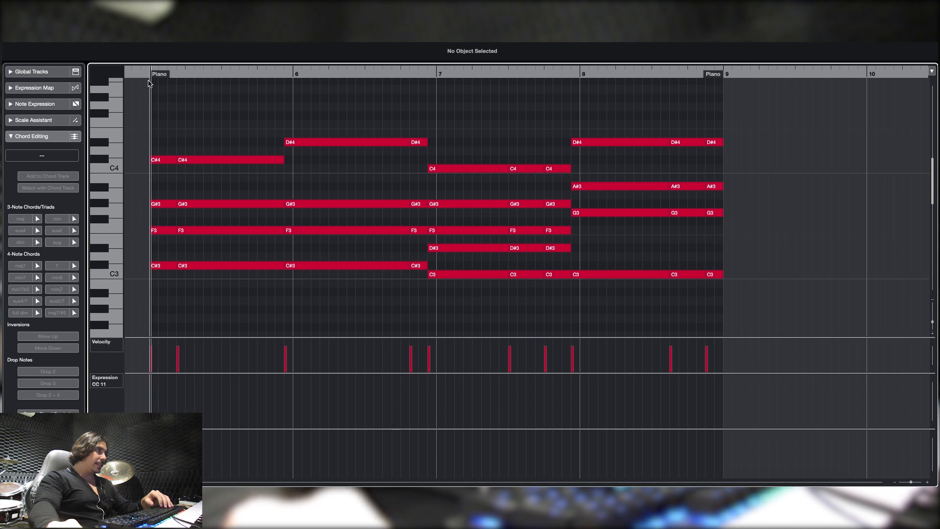
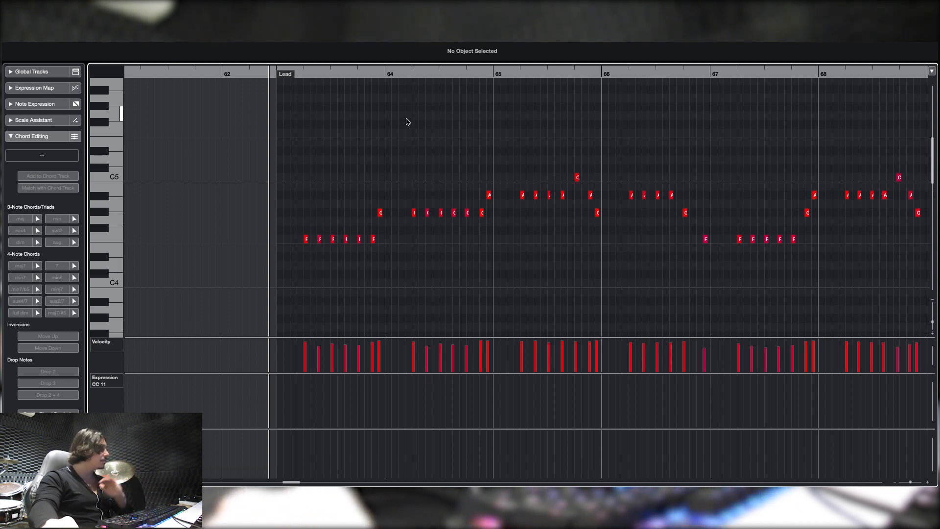
Leave the Lead part's note editor and examine the Pluck violin track's BBC Symphony Orchestra instrument with Violins 1 set to Pizzicato
{"action": "key", "text": "Return"}
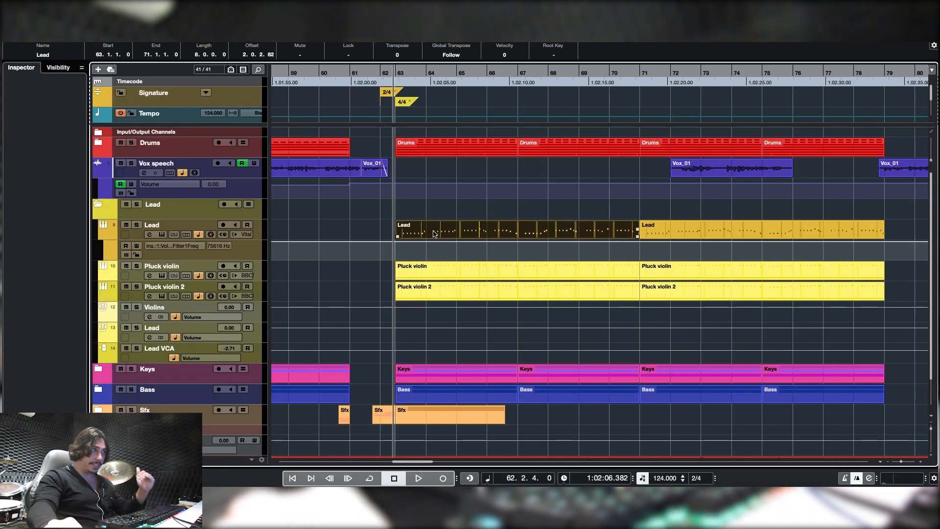
{"action": "left_click", "coordinate": [439, 271]}
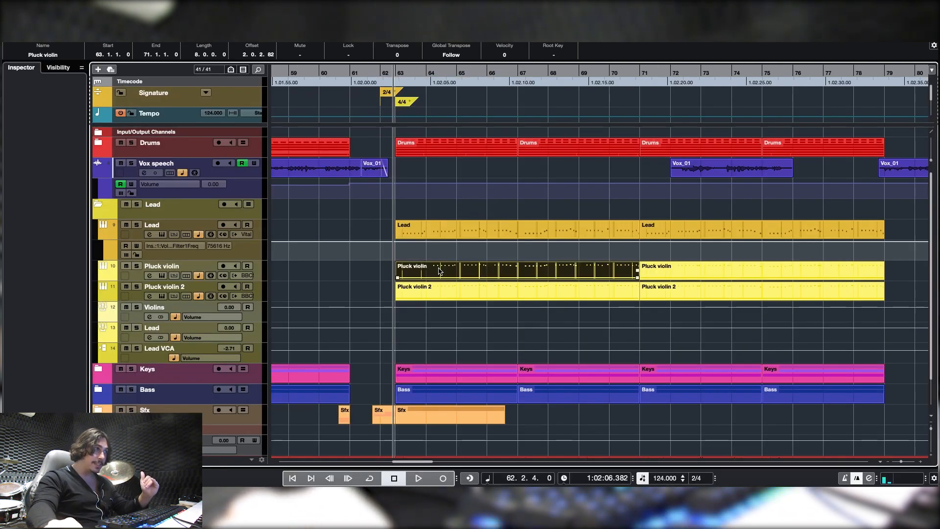
{"action": "left_click_drag", "start_coordinate": [136, 280], "coordinate": [145, 299]}
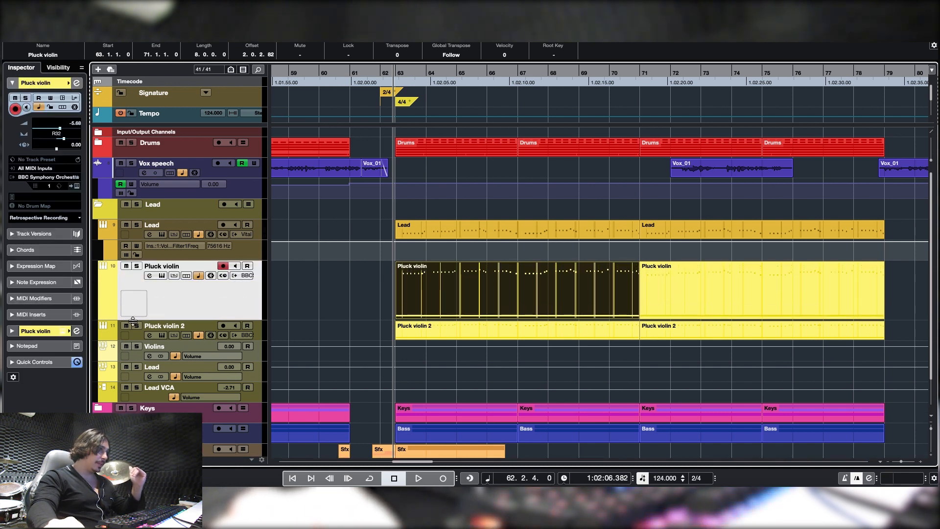
{"action": "left_click", "coordinate": [162, 276]}
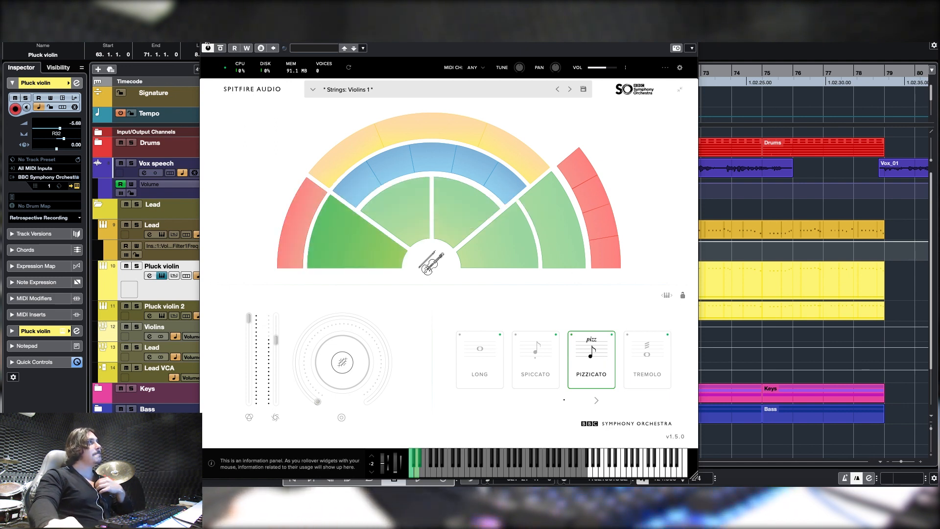
{"action": "left_click", "coordinate": [207, 44]}
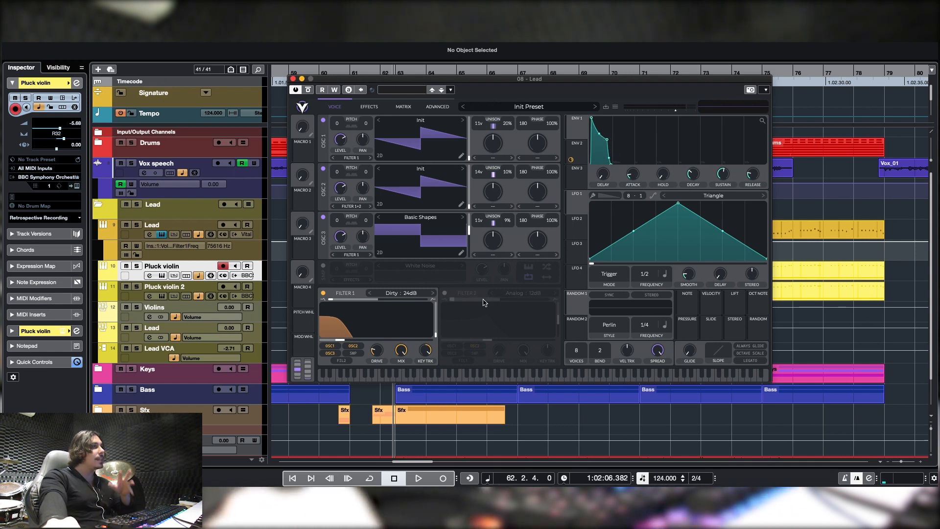
Examine Envelope 2 and its modulation of Filter 1 in the Lead track's Vital synth
{"action": "mouse_move", "coordinate": [378, 334]}
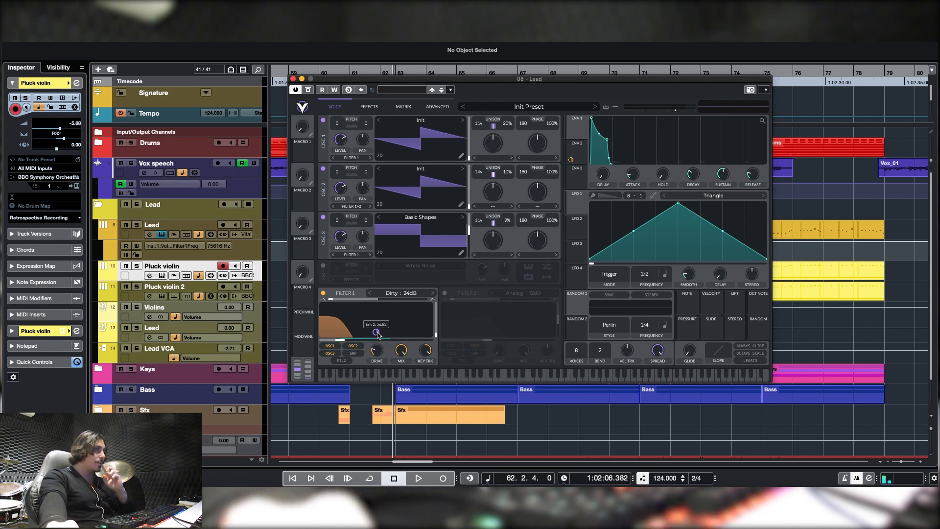
{"action": "left_click", "coordinate": [578, 144]}
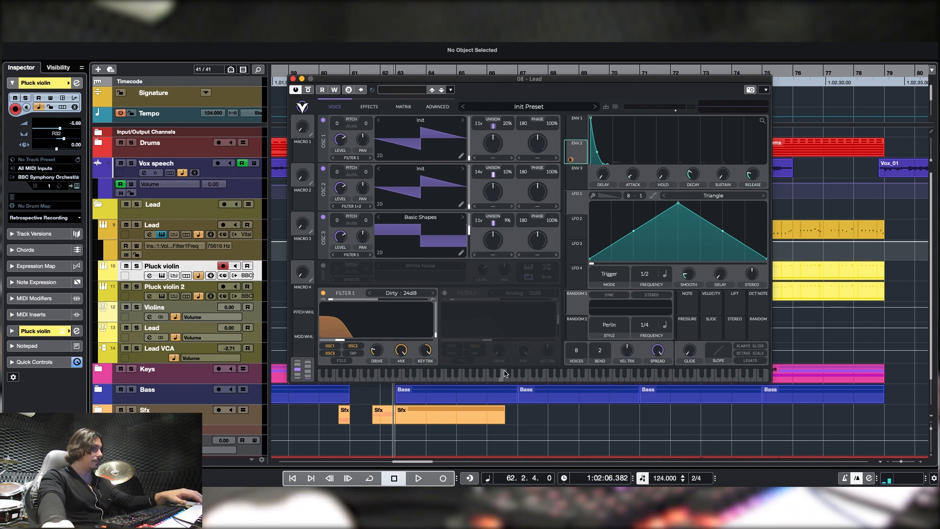
{"action": "left_click", "coordinate": [139, 235]}
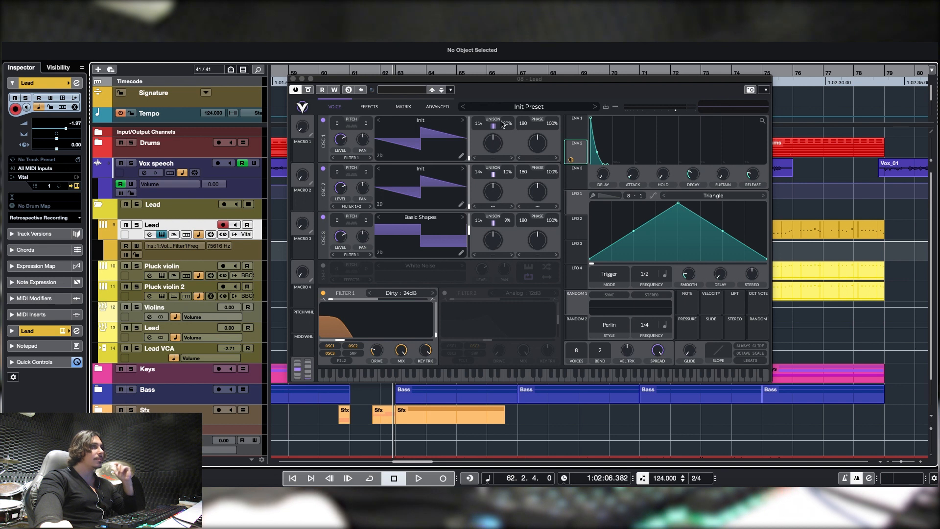
Examine the Lead synth's effects chain, from Chorus, Delay and Flanger through Reverb and Filter to the Multiband Compressor, and close the instrument
{"action": "left_click", "coordinate": [365, 106]}
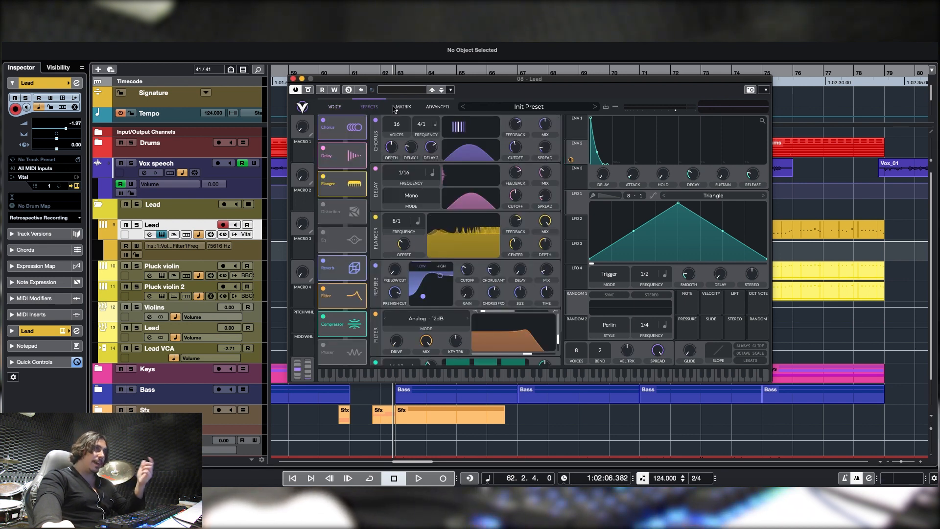
{"action": "scroll", "coordinate": [563, 139], "scroll_direction": "down", "scroll_amount": 2}
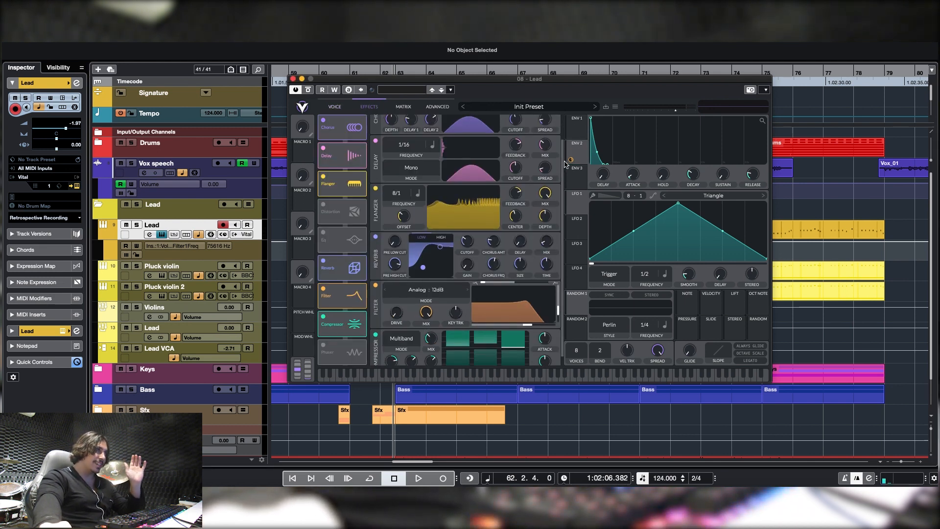
{"action": "scroll", "coordinate": [569, 132], "scroll_direction": "up", "scroll_amount": 2}
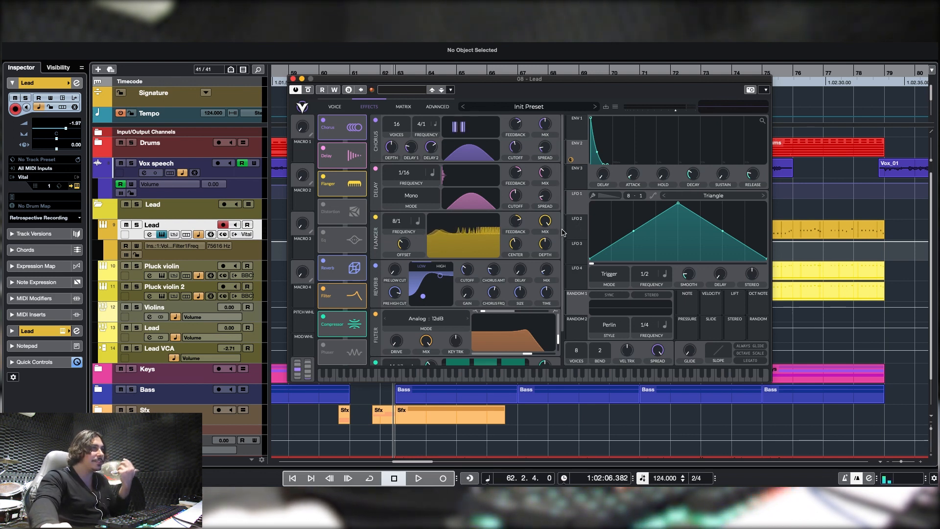
{"action": "scroll", "coordinate": [563, 232], "scroll_direction": "down", "scroll_amount": 2}
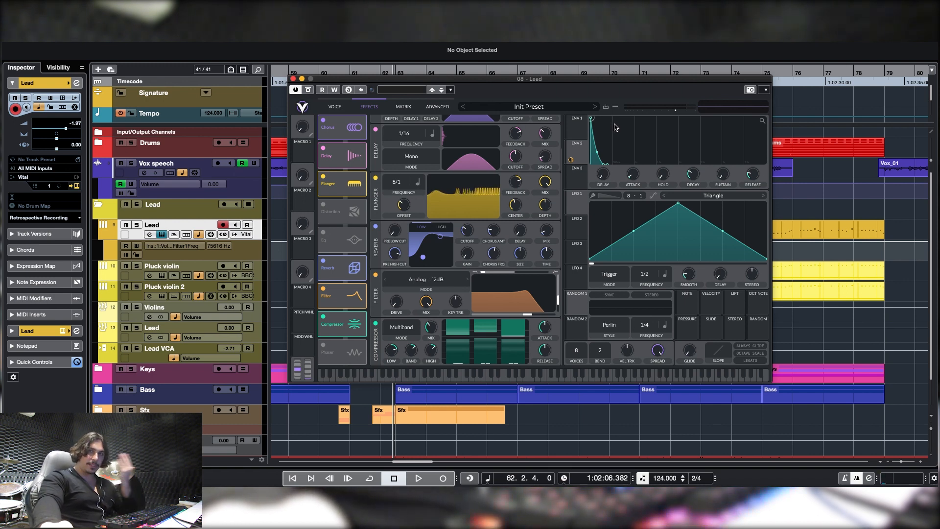
{"action": "left_click", "coordinate": [293, 79]}
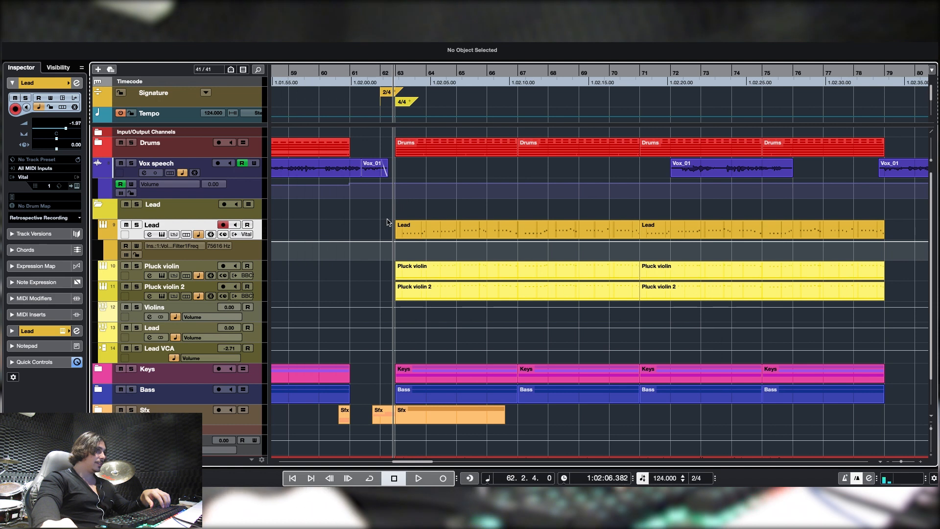
Solo the Lead group channel, examine its Pro-Q 3 insert, and play the lead tracks from bar 62
{"action": "left_click", "coordinate": [136, 332]}
{"action": "left_click", "coordinate": [149, 338]}
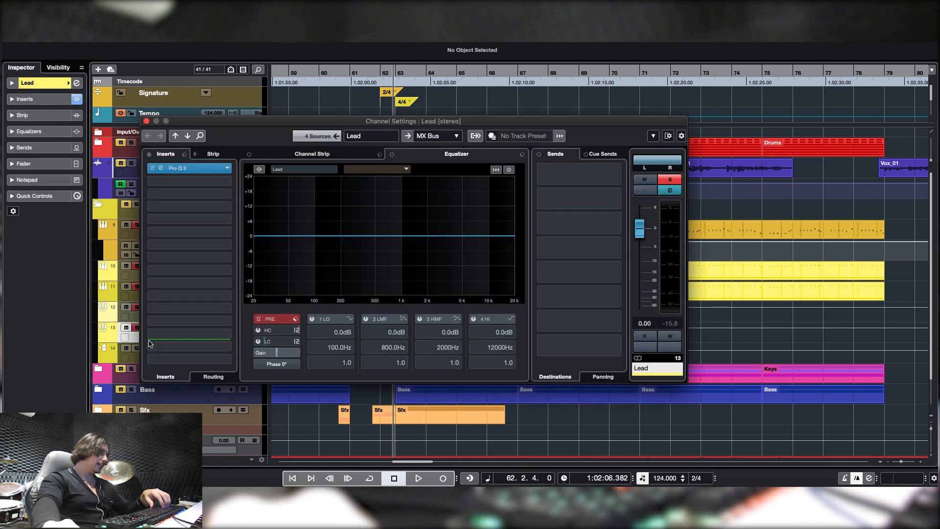
{"action": "left_click", "coordinate": [160, 169]}
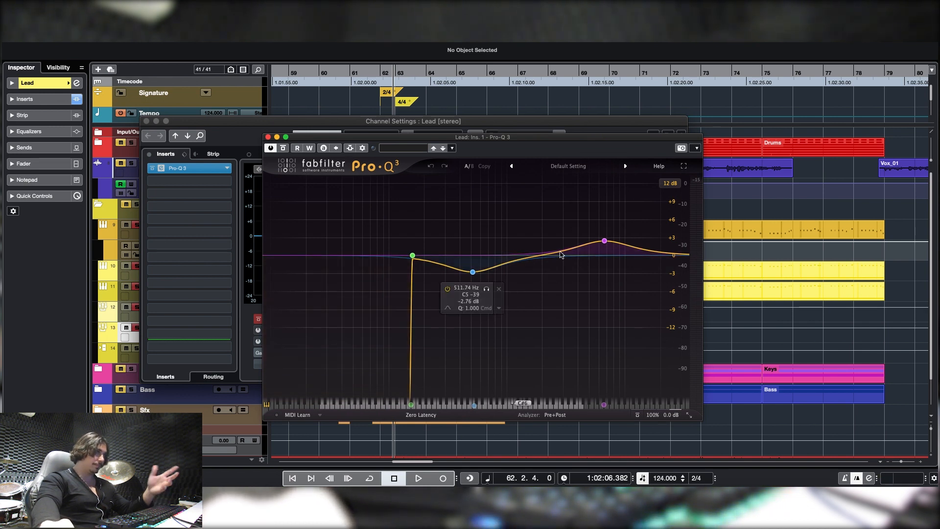
{"action": "left_click", "coordinate": [268, 138]}
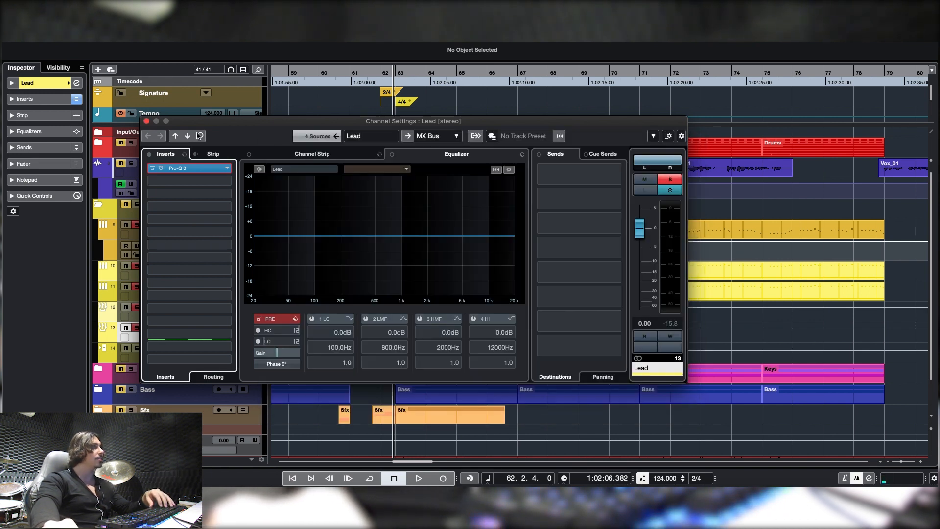
{"action": "left_click", "coordinate": [146, 121]}
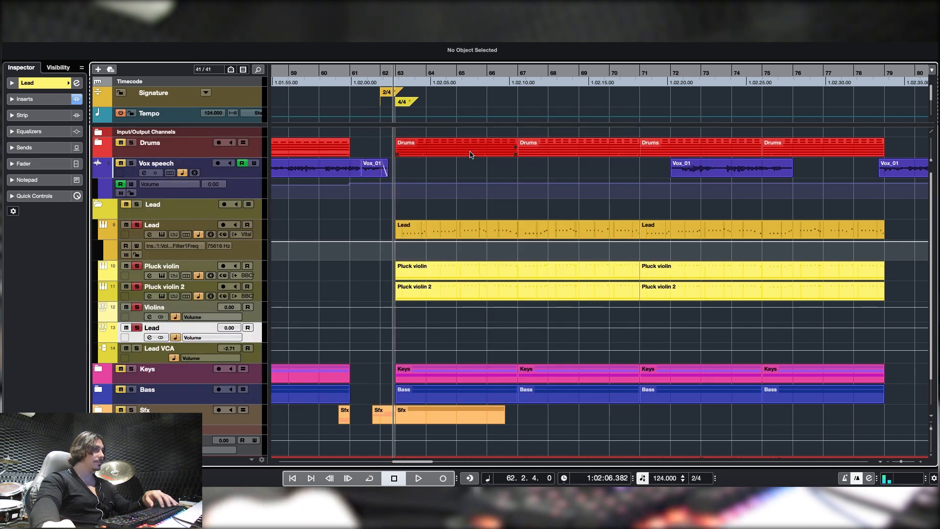
{"action": "key", "text": "space"}
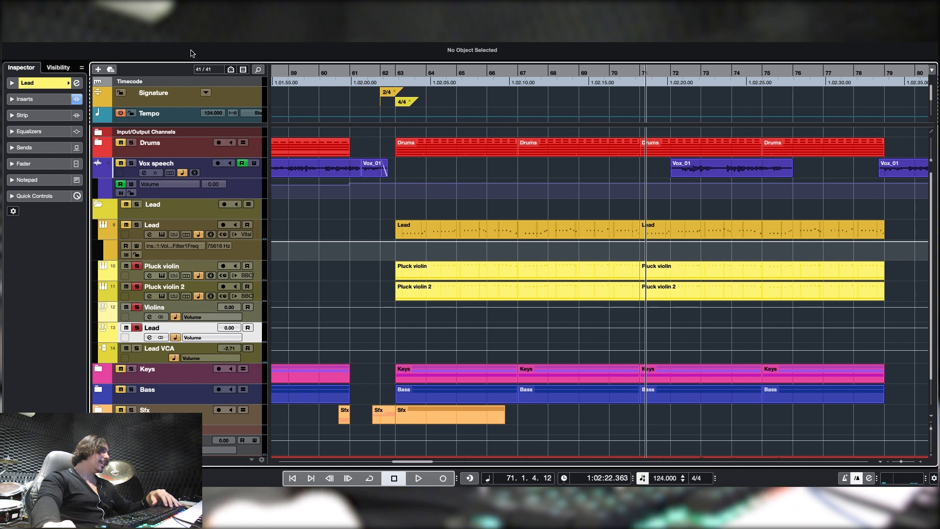
Collapse the Lead folder, select the Vox speech track and move the playback position to about bar 42
{"action": "left_click", "coordinate": [96, 204]}
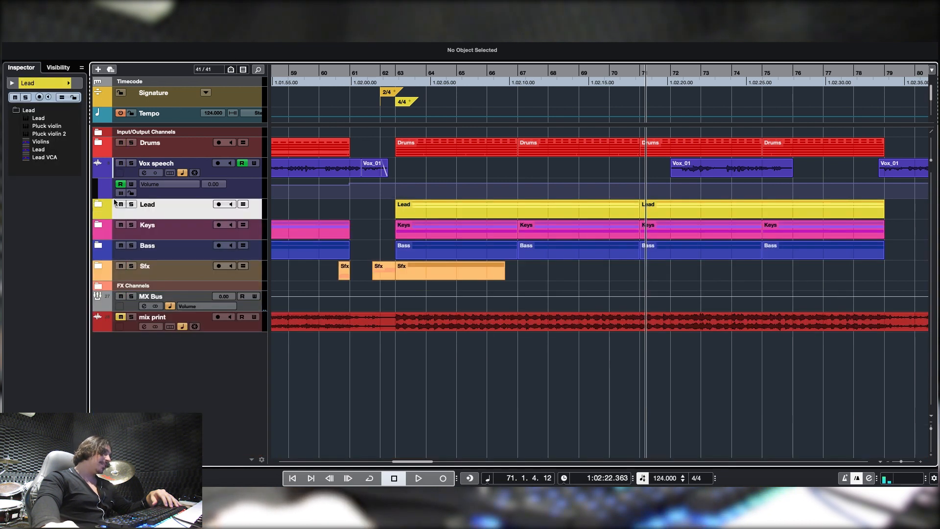
{"action": "left_click", "coordinate": [132, 177]}
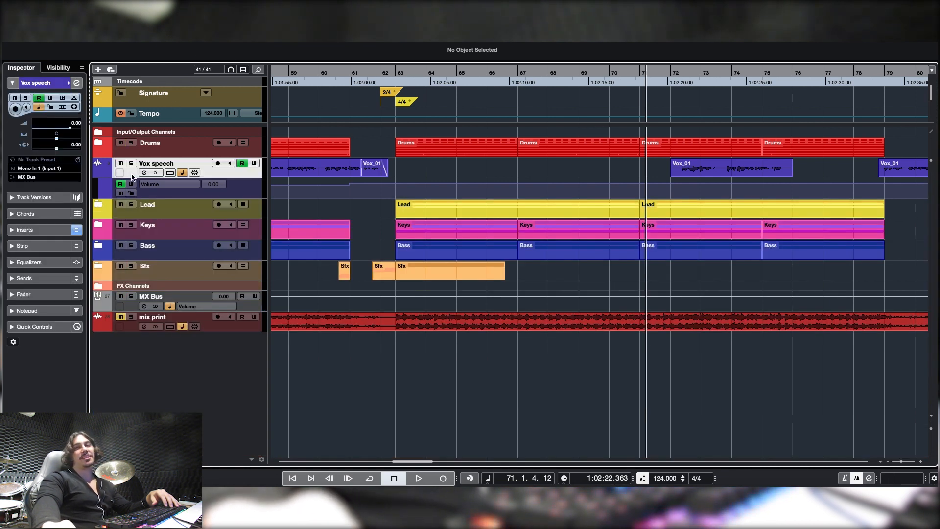
{"action": "left_click_drag", "start_coordinate": [300, 82], "coordinate": [226, 84]}
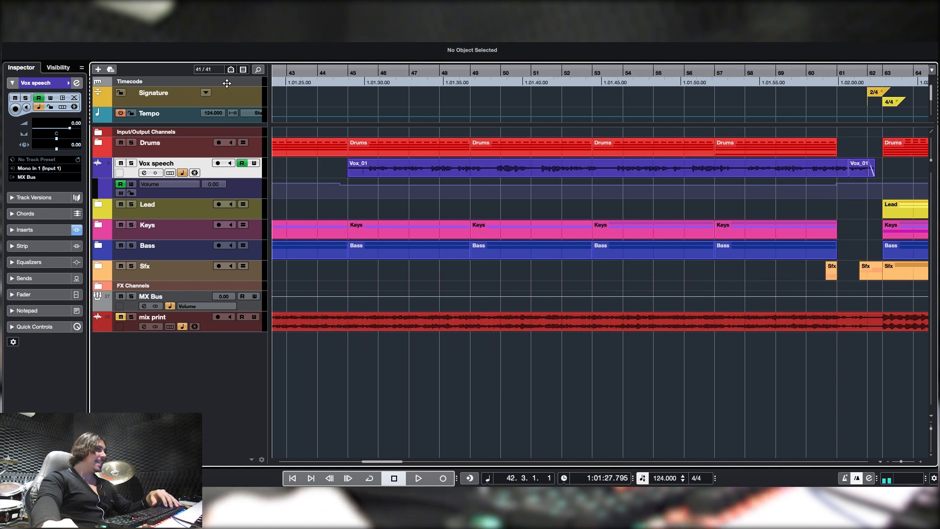
Play the soloed Vox speech track through its long part starting at bar 45
{"action": "key", "text": "g"}
{"action": "key", "text": "g"}
{"action": "key", "text": "g"}
{"action": "key", "text": "g"}
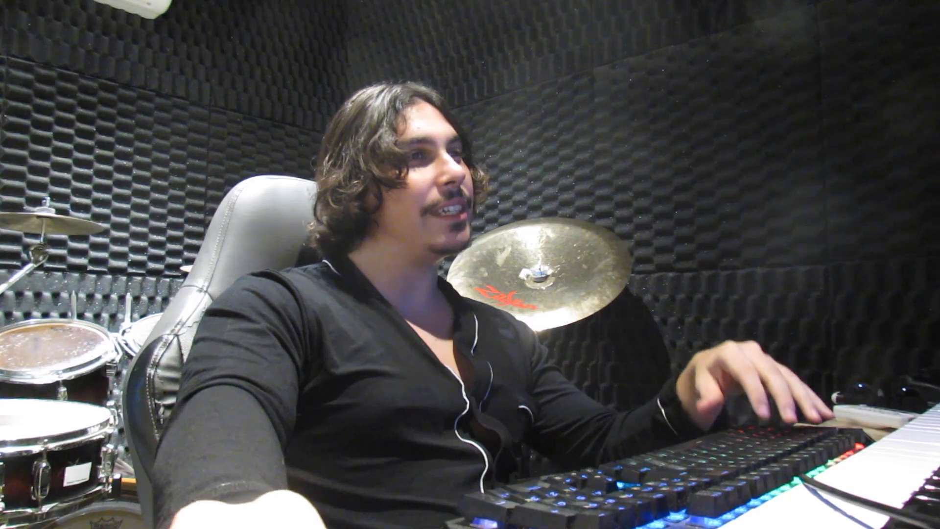
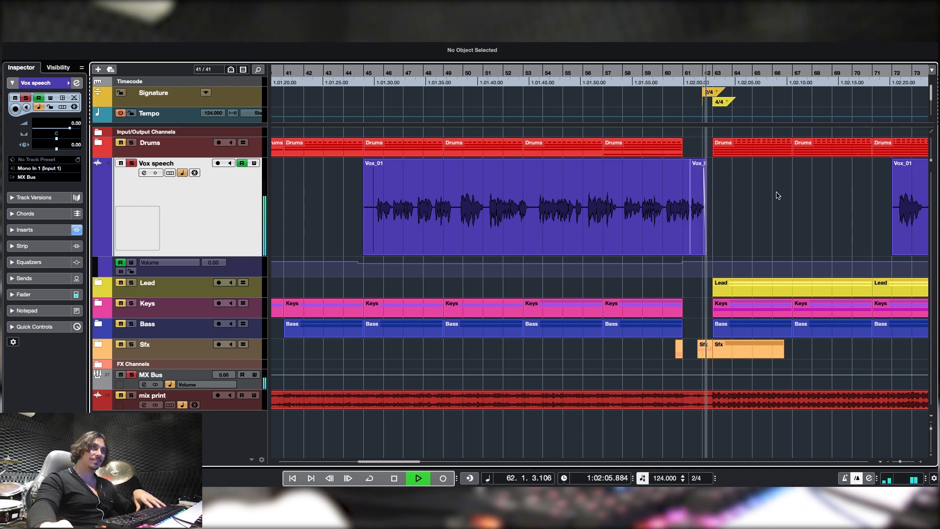
{"action": "key", "text": "space"}
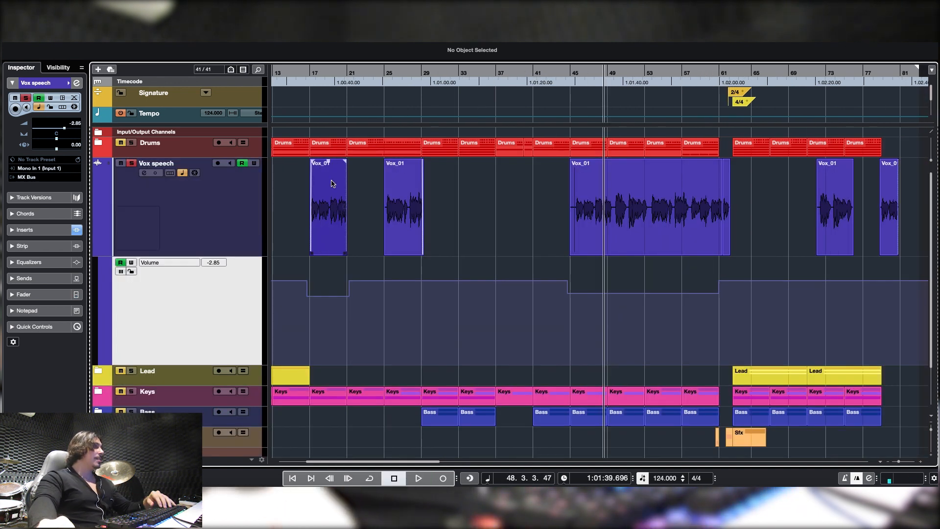
Reduce the height of Vox speech's Volume automation lane and open the track's channel settings
{"action": "left_click_drag", "start_coordinate": [167, 367], "coordinate": [166, 286]}
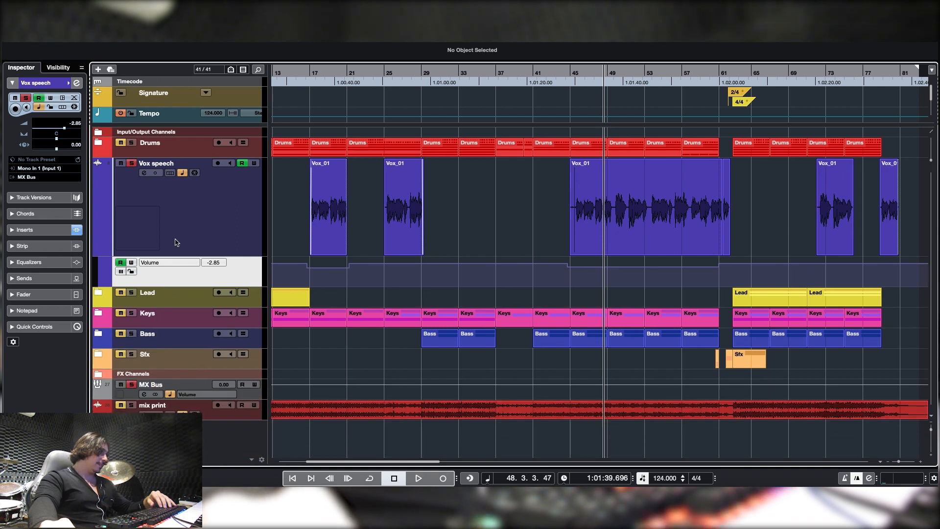
{"action": "left_click_drag", "start_coordinate": [156, 285], "coordinate": [153, 275]}
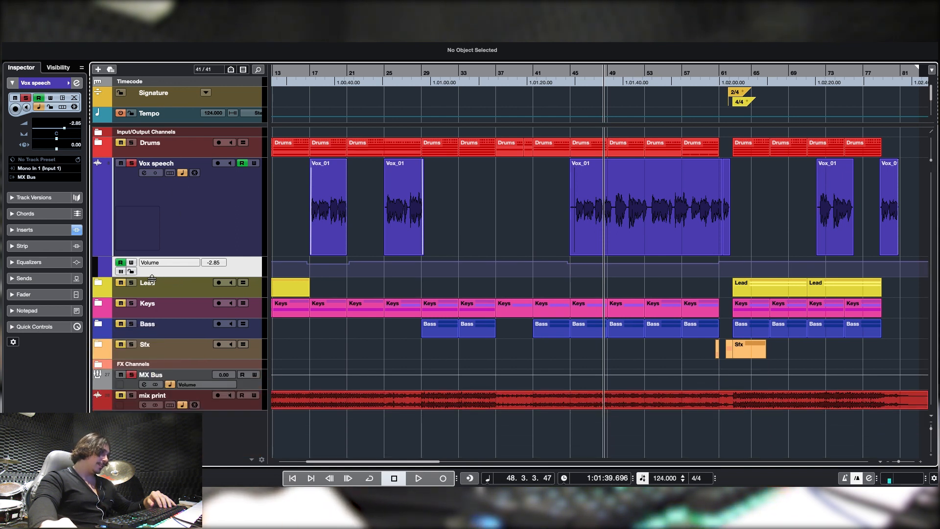
{"action": "left_click", "coordinate": [144, 173]}
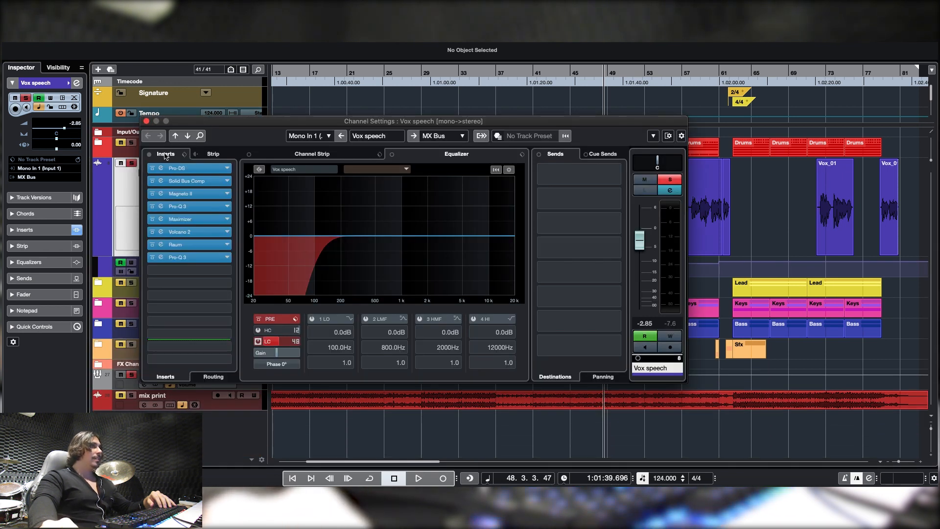
Examine the Pro-DS de-esser and the Solid Bus Comp settings in Vox speech's inserts
{"action": "left_click", "coordinate": [160, 168]}
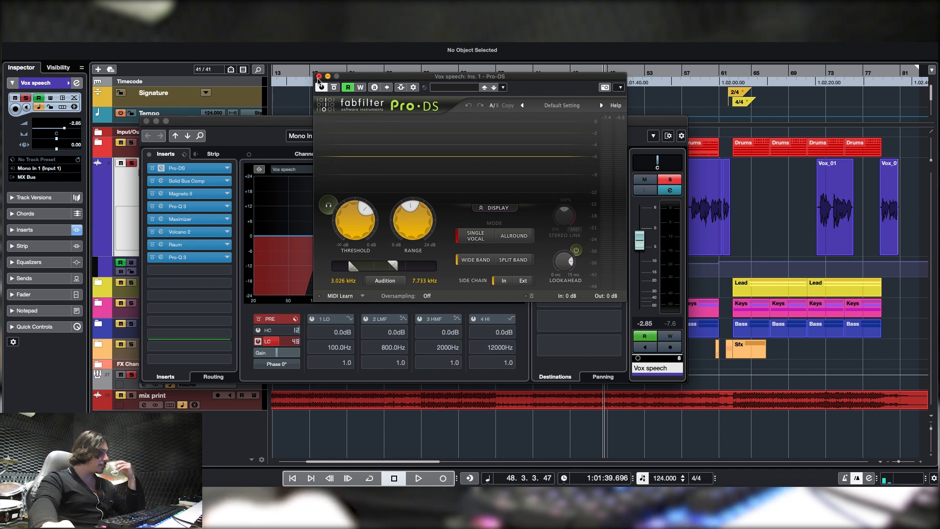
{"action": "left_click", "coordinate": [319, 77]}
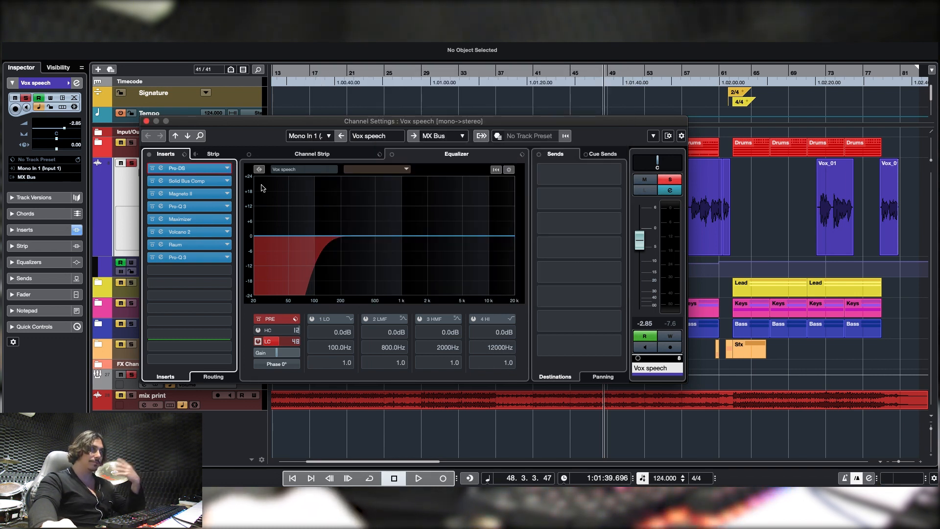
{"action": "left_click", "coordinate": [164, 180]}
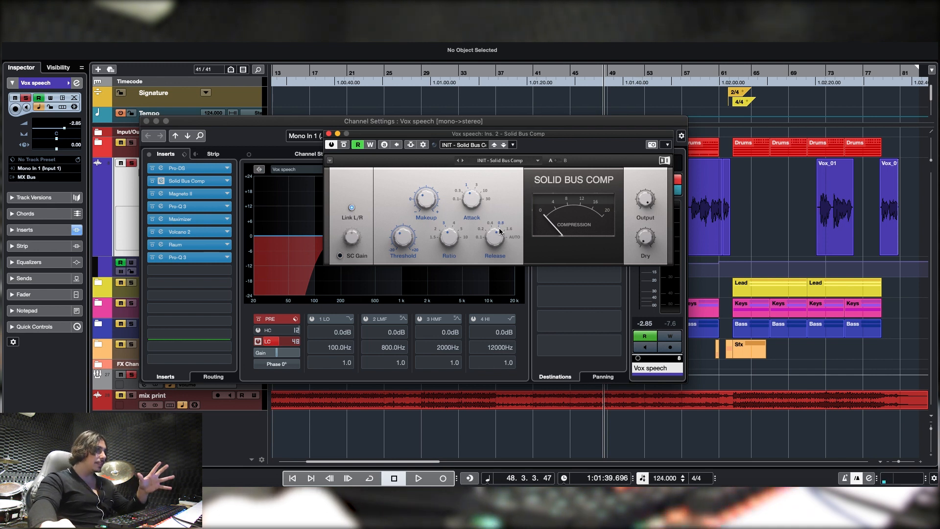
{"action": "mouse_move", "coordinate": [432, 199]}
{"action": "mouse_move", "coordinate": [412, 240]}
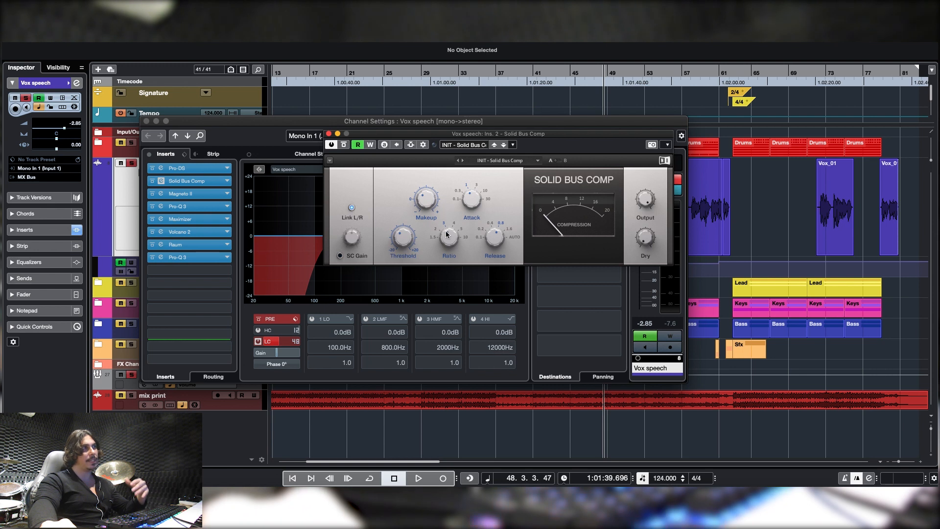
{"action": "left_click", "coordinate": [329, 135]}
Examine Vox speech's Magneto II saturation and the Pro-Q 3 equalizer in the fourth insert slot
{"action": "left_click", "coordinate": [161, 194]}
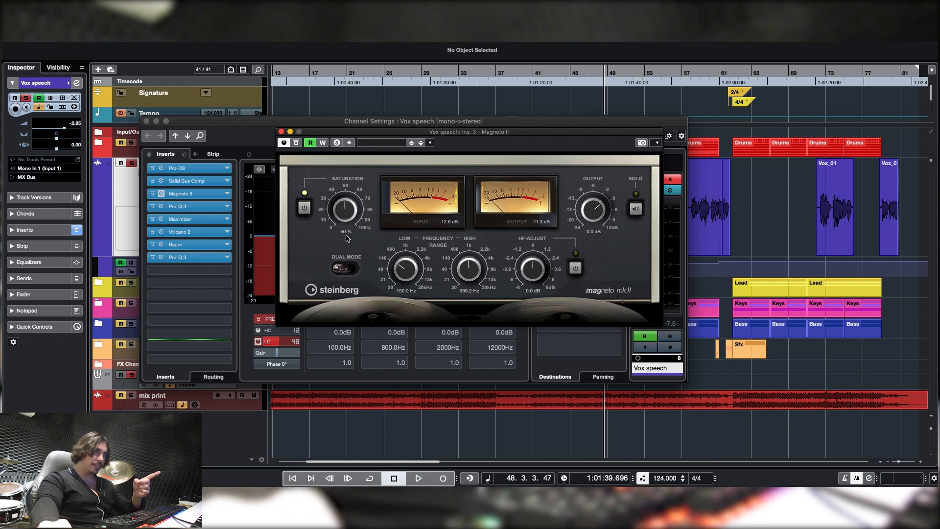
{"action": "left_click", "coordinate": [281, 132]}
{"action": "left_click", "coordinate": [186, 206]}
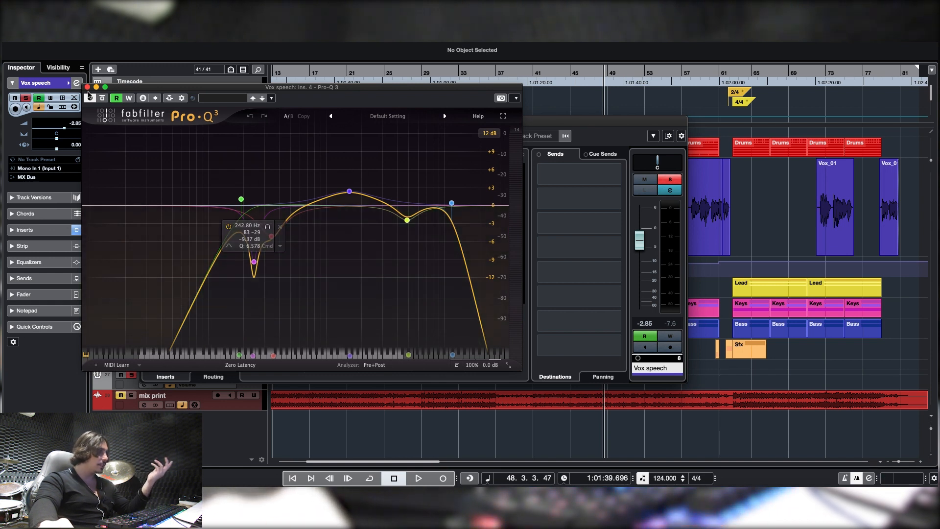
{"action": "left_click", "coordinate": [87, 87]}
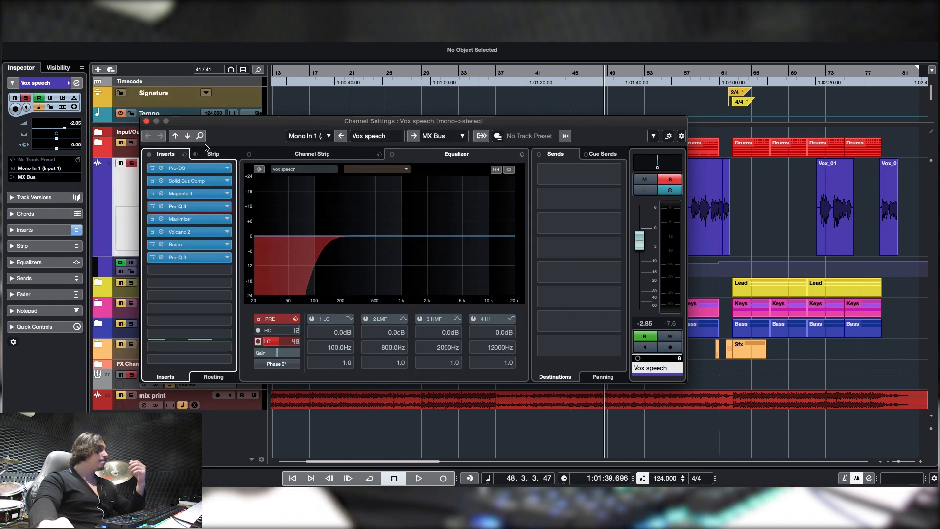
Examine the Maximizer, the Volcano 2 filter and the Raum reverb in Vox speech's inserts
{"action": "left_click", "coordinate": [162, 222]}
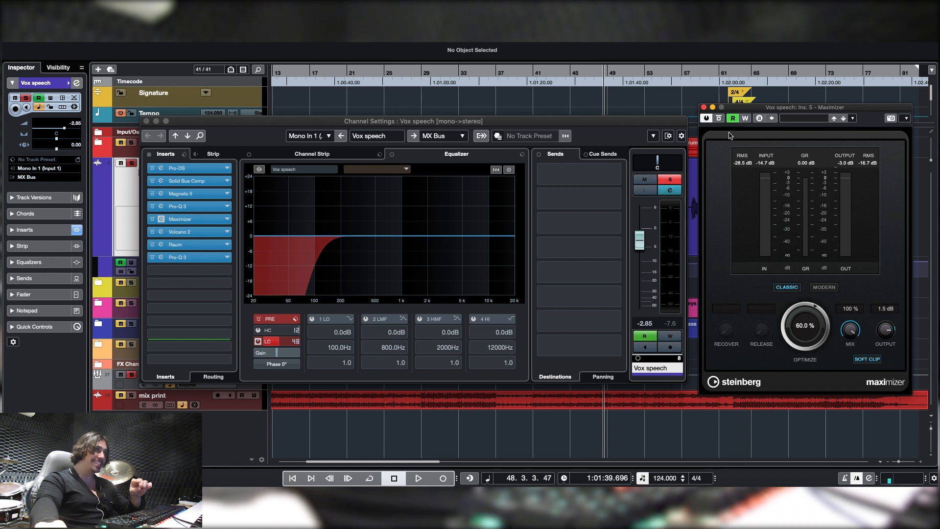
{"action": "left_click", "coordinate": [704, 108]}
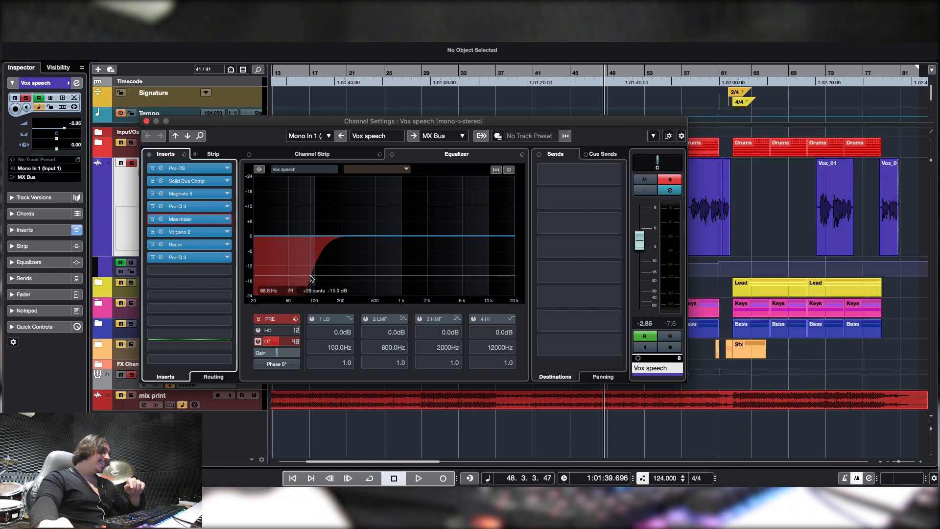
{"action": "left_click", "coordinate": [160, 233]}
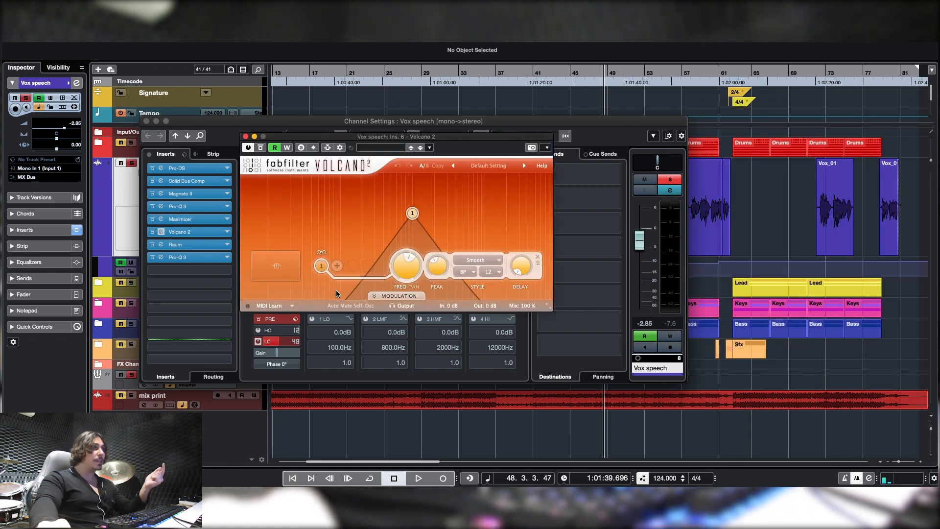
{"action": "mouse_move", "coordinate": [465, 192]}
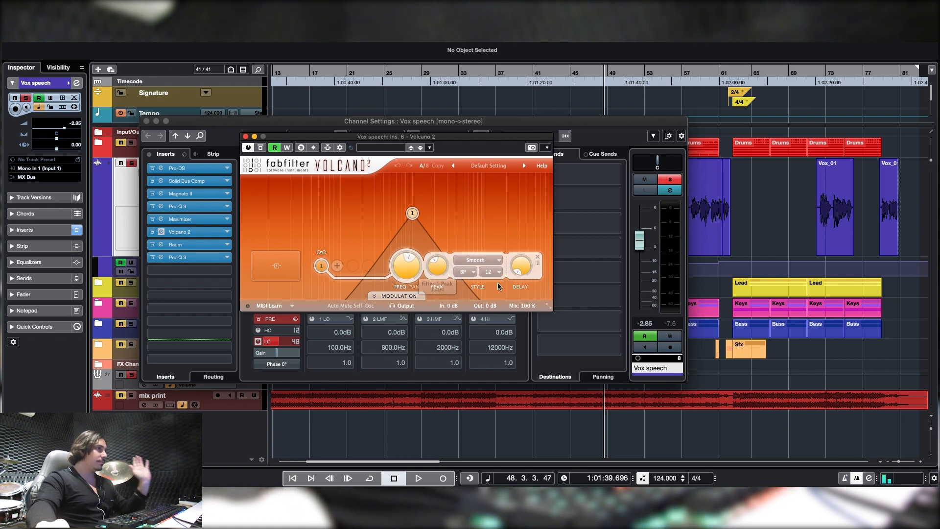
{"action": "left_click", "coordinate": [246, 137]}
{"action": "left_click", "coordinate": [160, 245]}
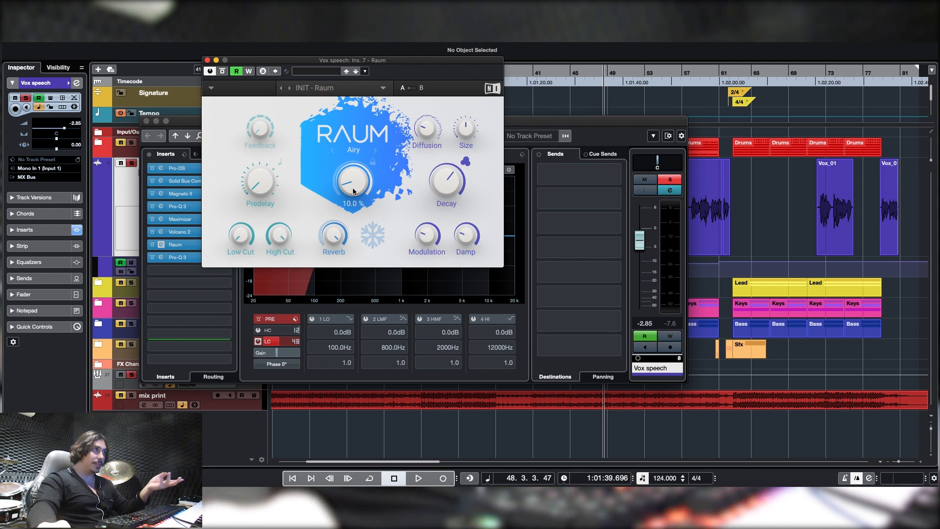
{"action": "left_click", "coordinate": [207, 60]}
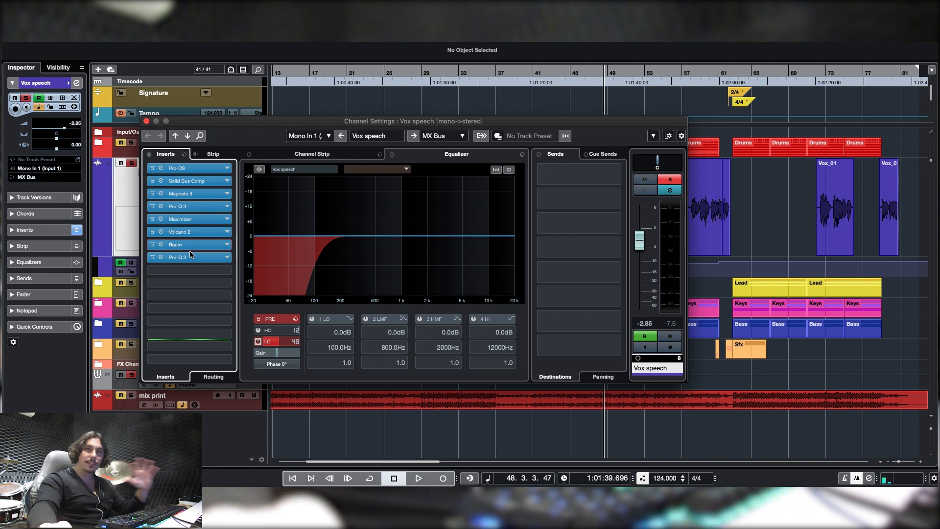
Examine the Pro-Q 3 equalizer curve in the eighth insert slot of Vox speech
{"action": "left_click", "coordinate": [160, 257]}
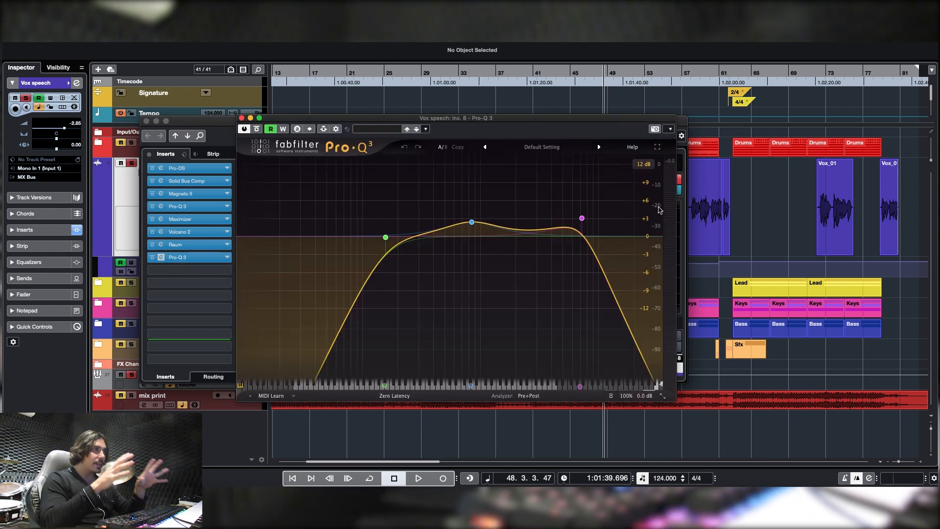
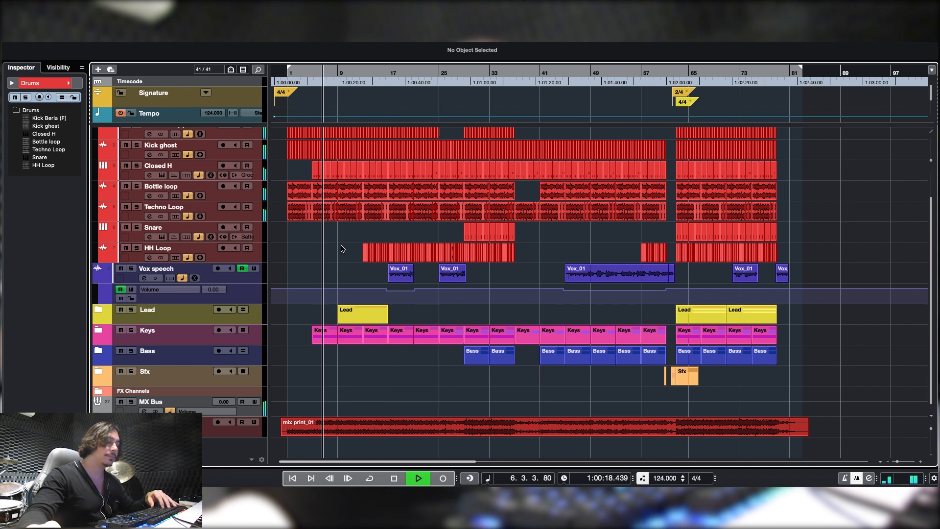
Stop playback, move the project cursor to bar 9 and inspect the Lead parts at bars 9, 63 and 71
{"action": "key", "text": "space"}
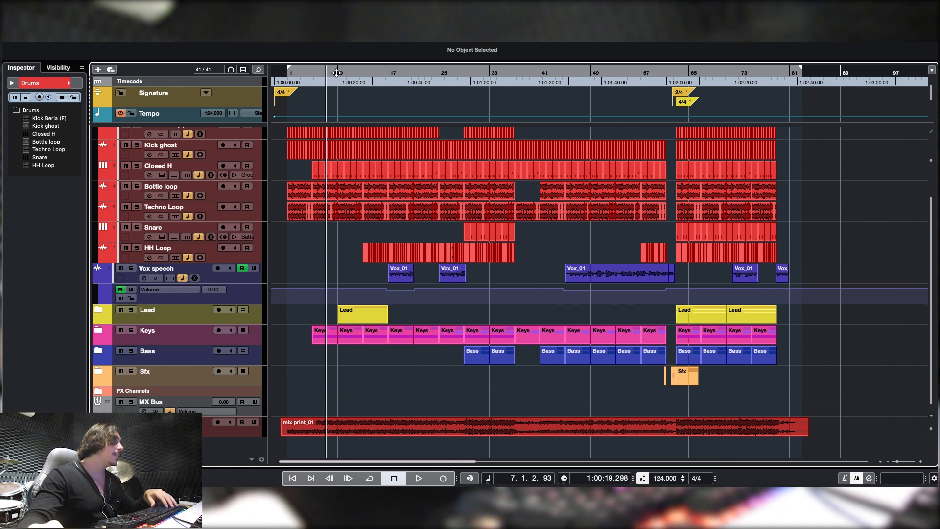
{"action": "left_click", "coordinate": [338, 73]}
{"action": "left_click", "coordinate": [353, 316]}
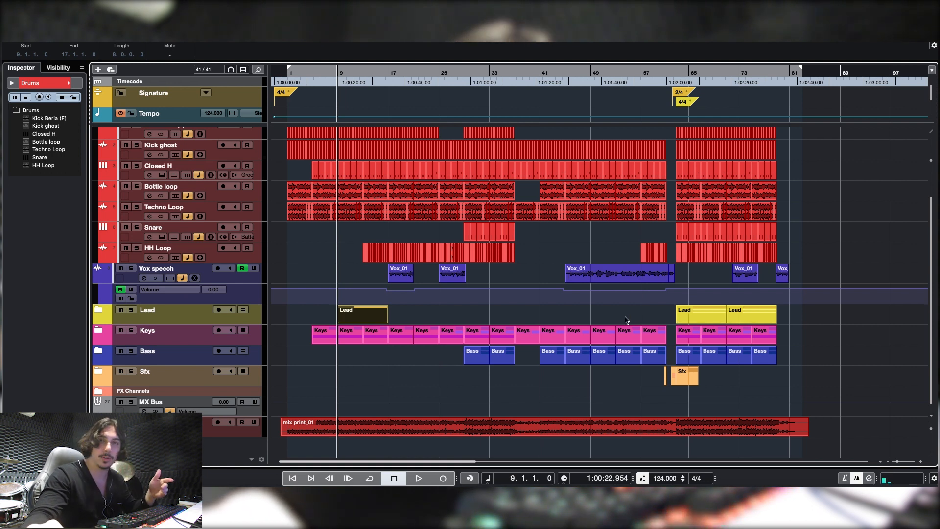
{"action": "left_click", "coordinate": [706, 321]}
{"action": "left_click", "coordinate": [748, 319]}
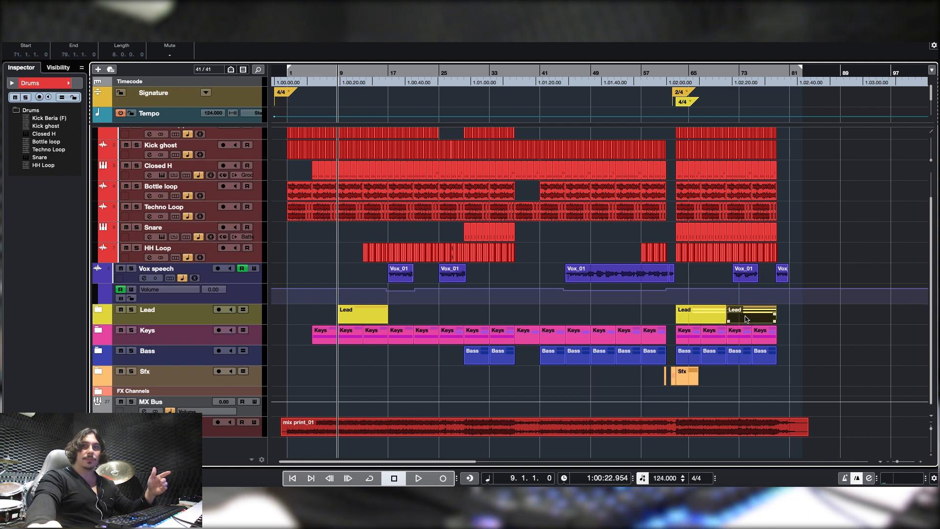
{"action": "left_click", "coordinate": [352, 318]}
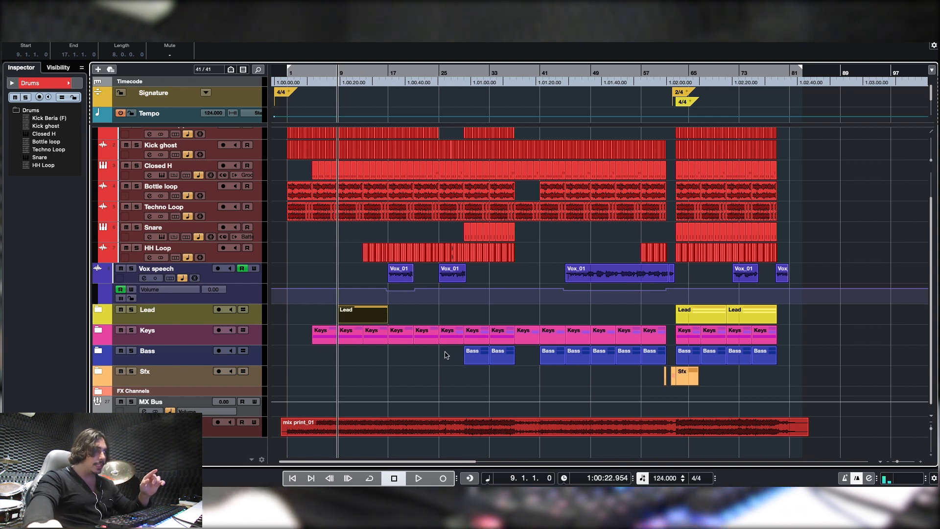
Expand the Lead folder, enable automation reading on Lead's filter frequency lane while playing from bar 9, and collapse the folder again
{"action": "left_click", "coordinate": [97, 311]}
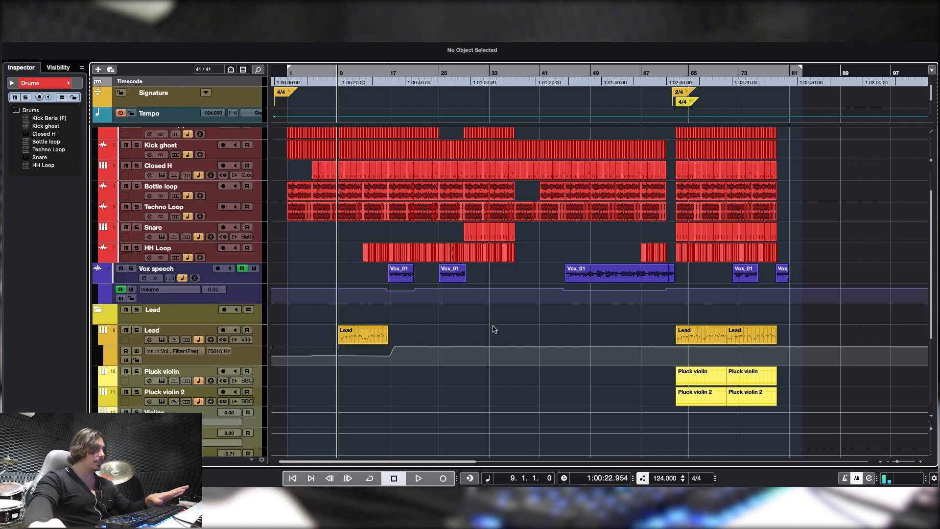
{"action": "key", "text": "space"}
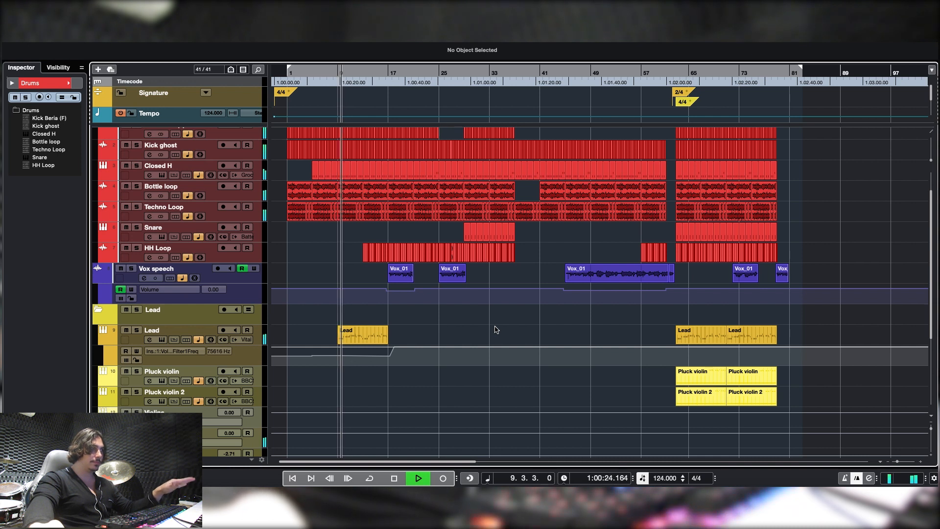
{"action": "left_click", "coordinate": [126, 351]}
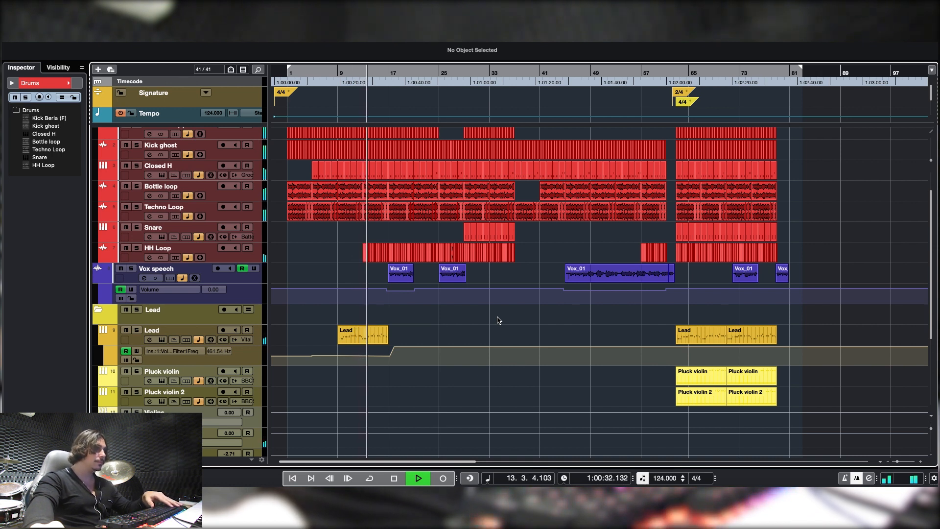
{"action": "key", "text": "space"}
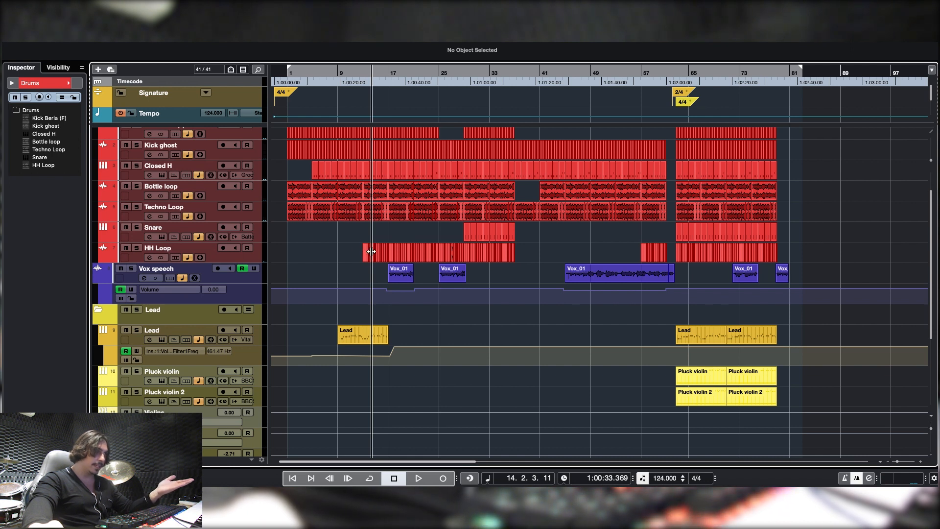
{"action": "left_click", "coordinate": [99, 309]}
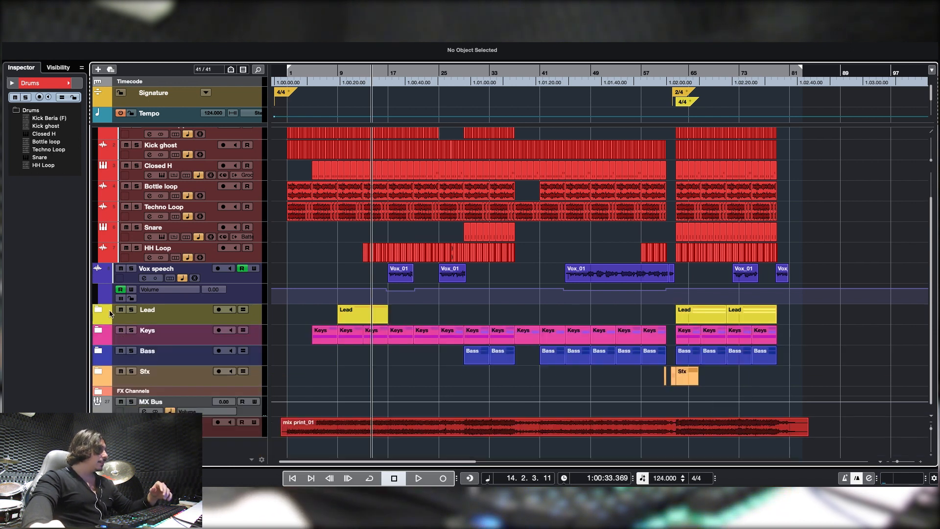
Play the section from bar 17 to hear the first Vox speech phrase, stopping in bar 21
{"action": "left_click_drag", "start_coordinate": [350, 241], "coordinate": [373, 254]}
{"action": "left_click", "coordinate": [342, 272]}
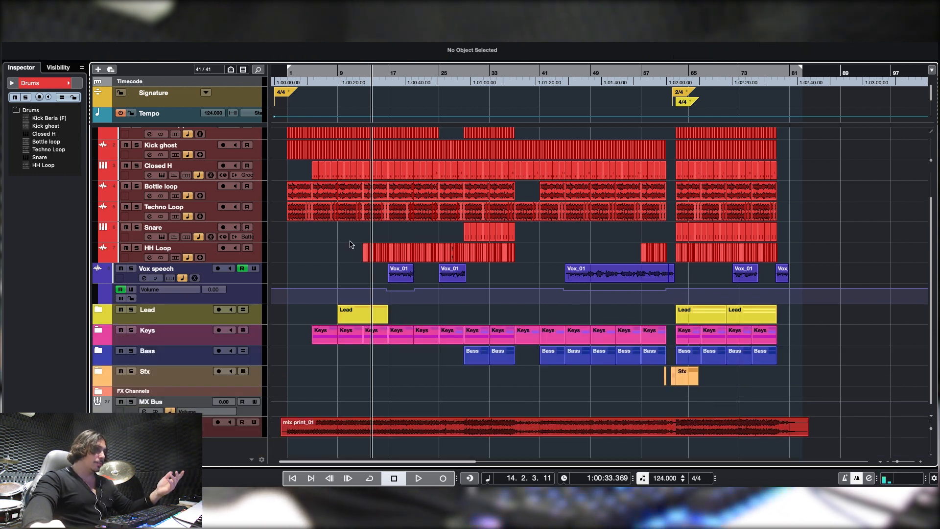
{"action": "left_click", "coordinate": [387, 74]}
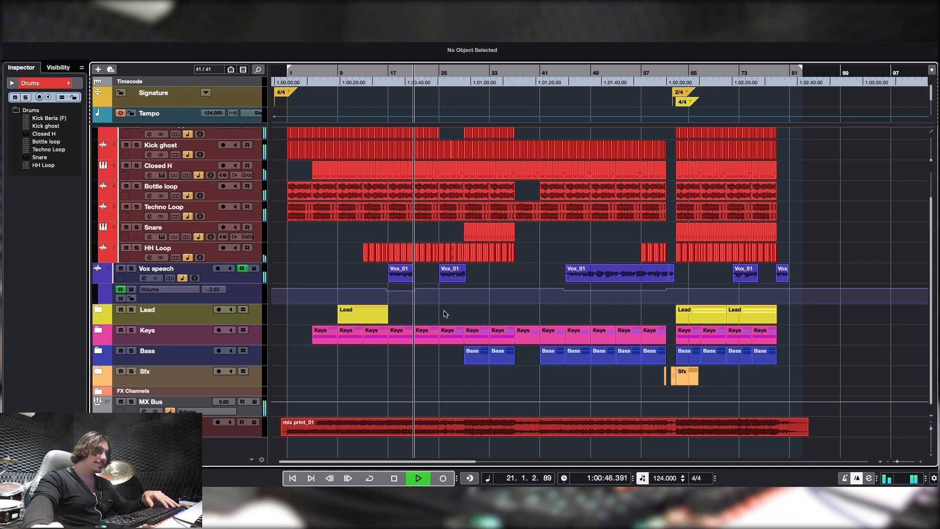
{"action": "key", "text": "space"}
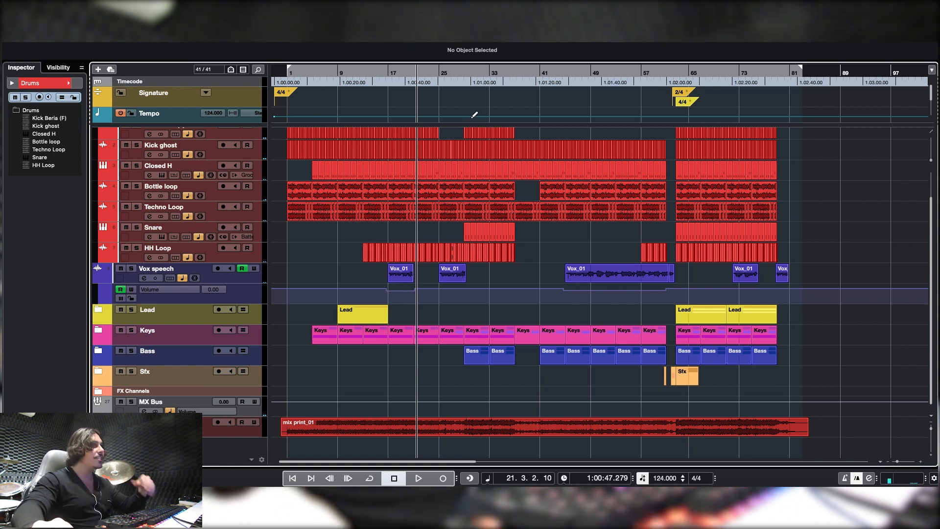
Listen to the second Vox speech phrase and on through the snare and bass entry, stopping in bar 33
{"action": "key", "text": "n"}
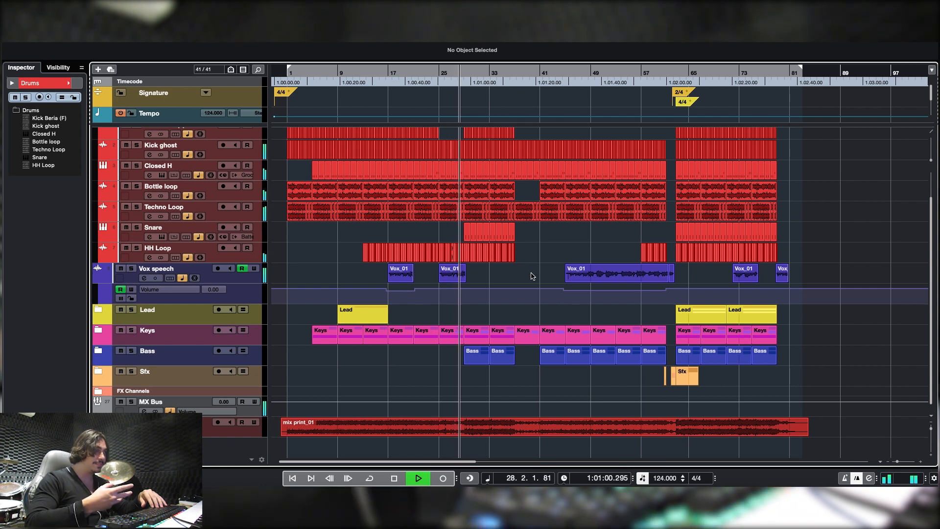
{"action": "key", "text": "space"}
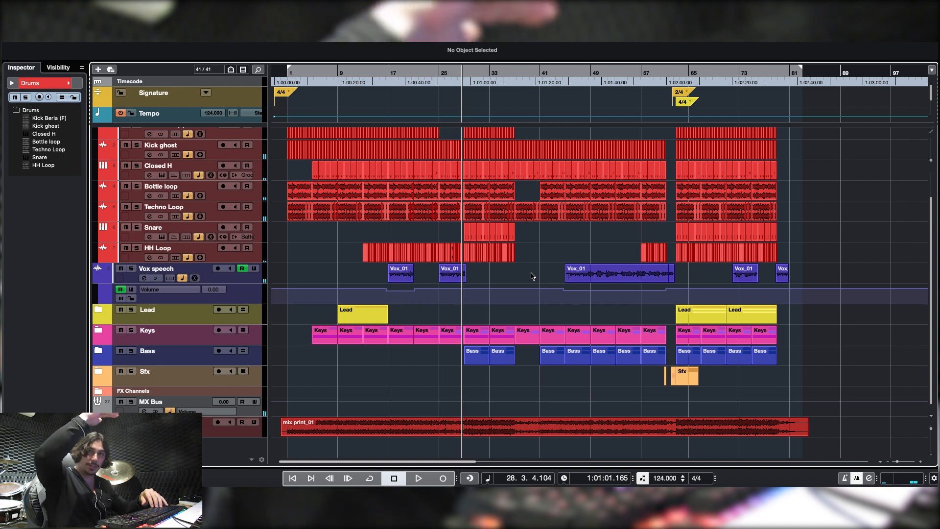
{"action": "key", "text": "space"}
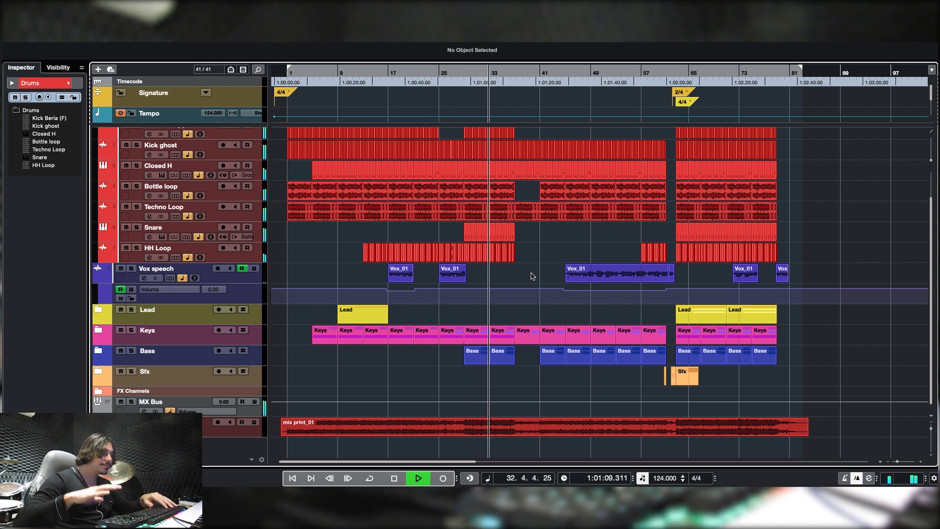
{"action": "key", "text": "space"}
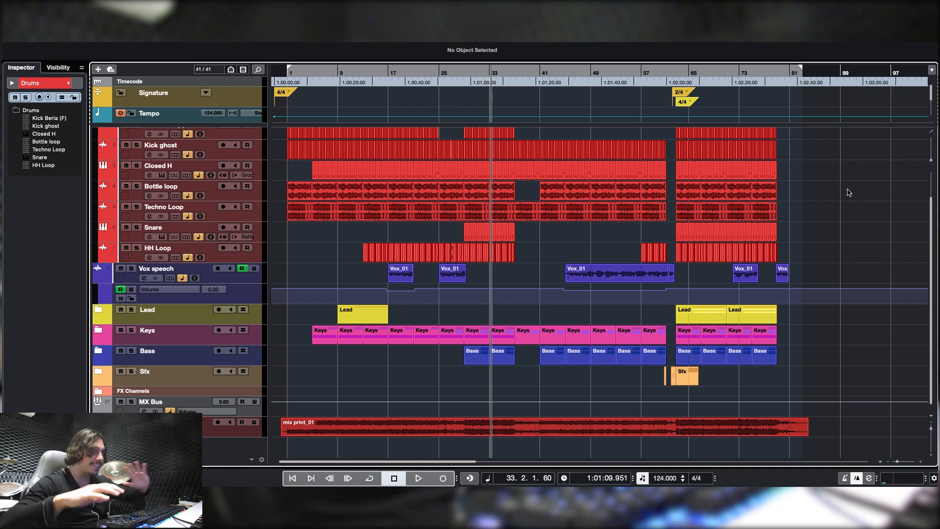
Play the break from bar 37, checking the Techno Loop and Closed H events and expanding the Keys folder
{"action": "left_click_drag", "start_coordinate": [513, 82], "coordinate": [578, 142]}
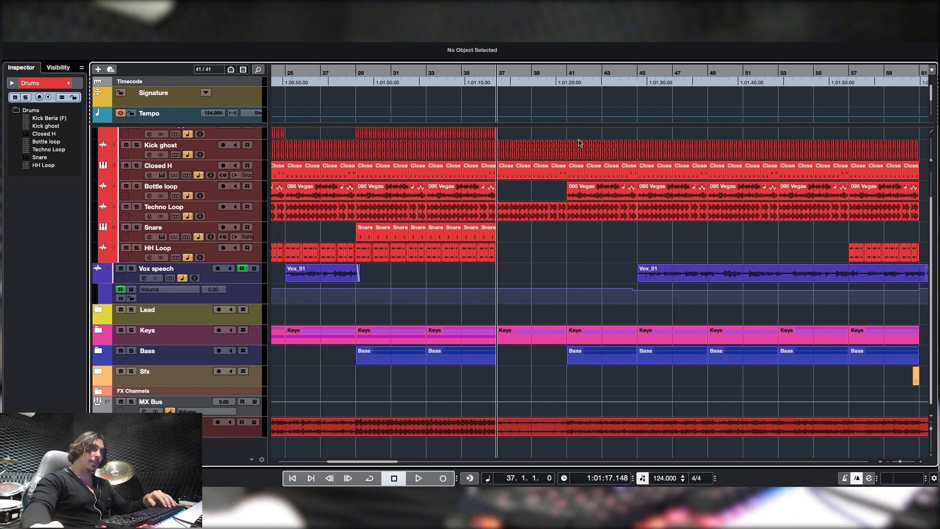
{"action": "left_click", "coordinate": [508, 217]}
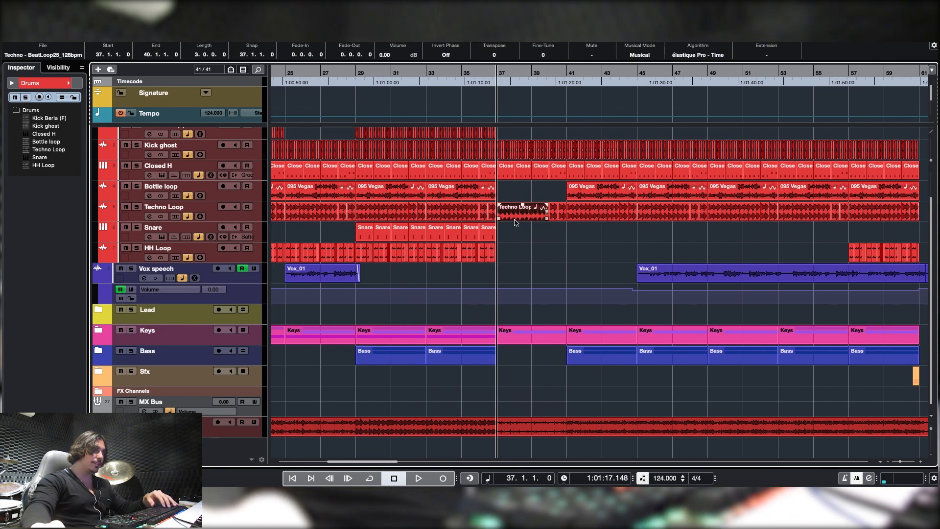
{"action": "left_click", "coordinate": [508, 171]}
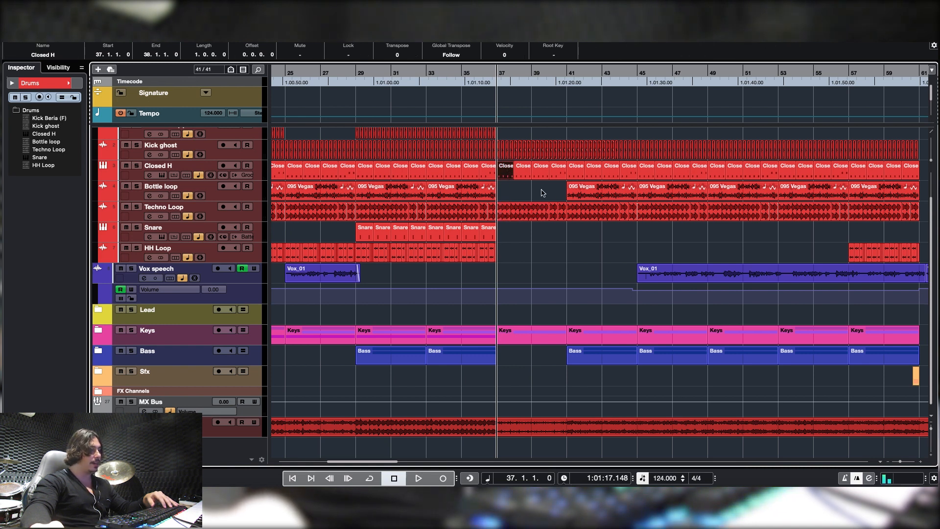
{"action": "key", "text": "space"}
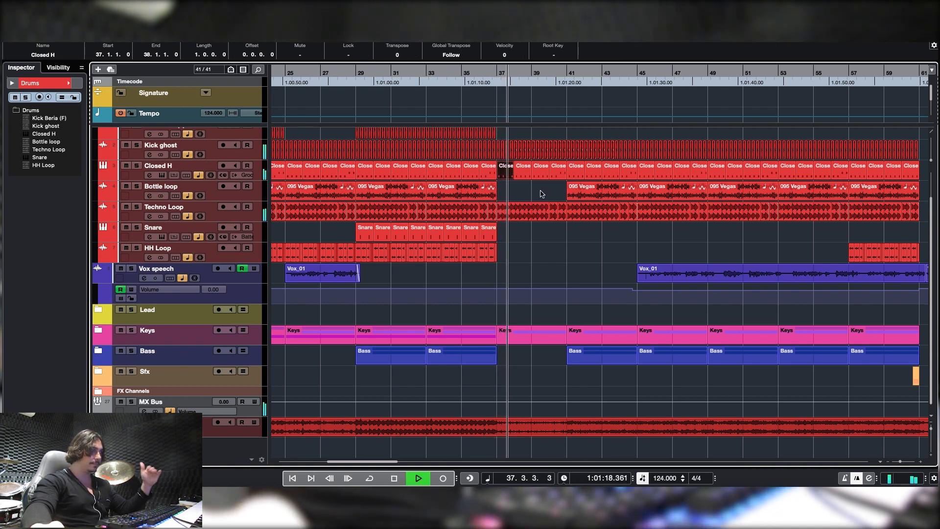
{"action": "left_click", "coordinate": [498, 216]}
{"action": "left_click", "coordinate": [99, 330]}
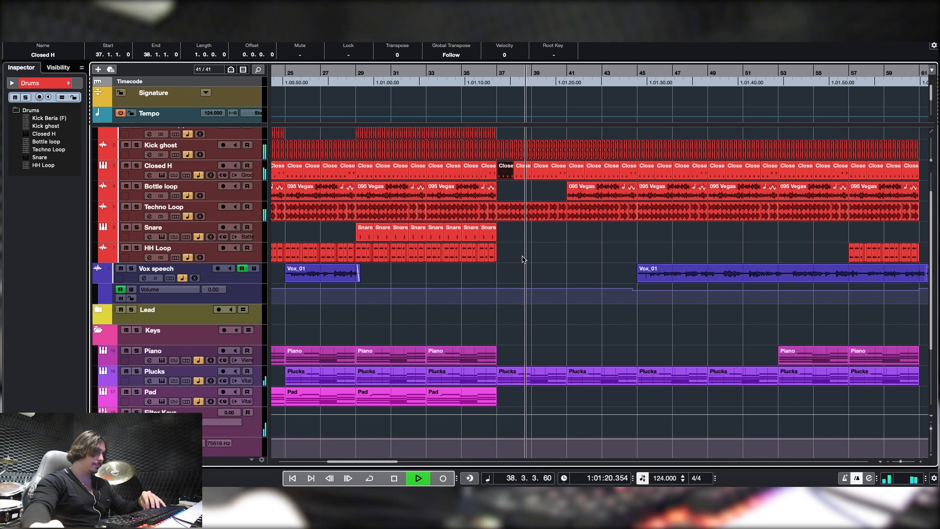
{"action": "key", "text": "space"}
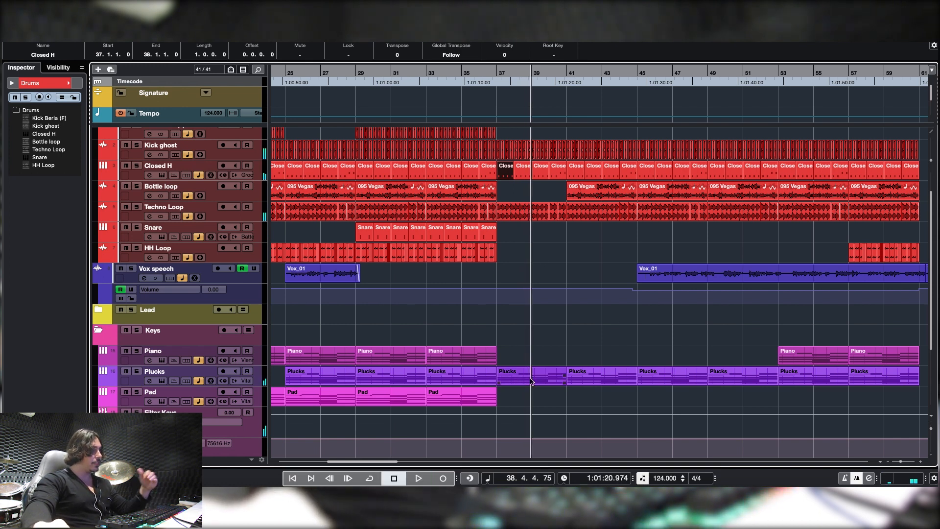
Select the Bottle loop event at bar 41 and play from there up to bar 44
{"action": "left_click_drag", "start_coordinate": [932, 246], "coordinate": [933, 300]}
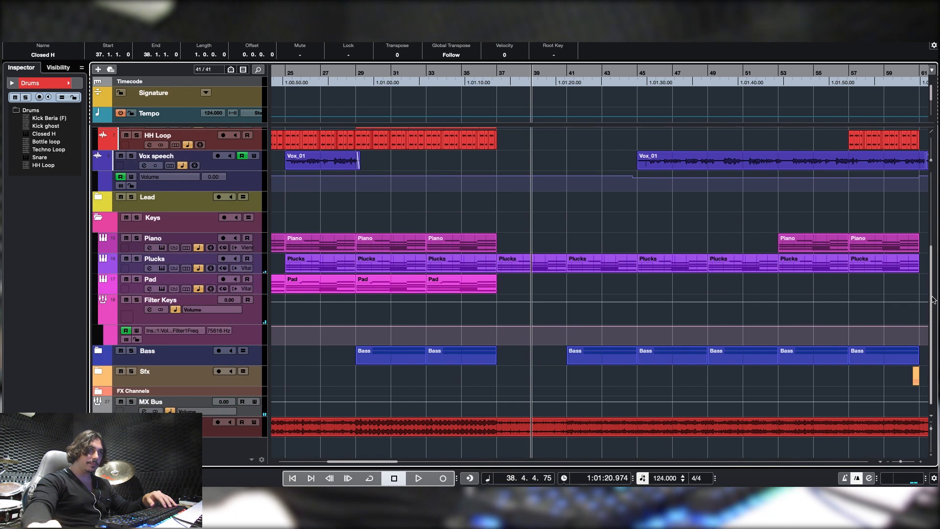
{"action": "scroll", "coordinate": [858, 234], "scroll_direction": "up", "scroll_amount": 5}
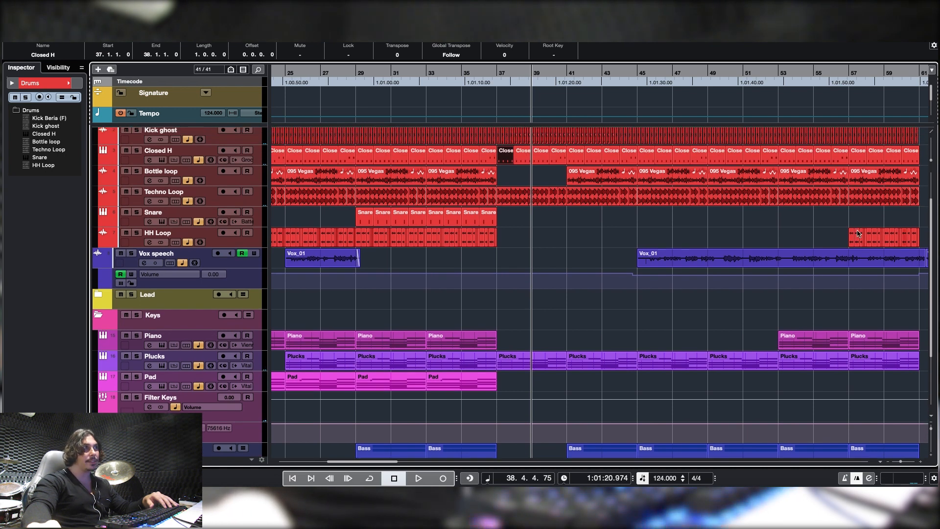
{"action": "left_click", "coordinate": [597, 181]}
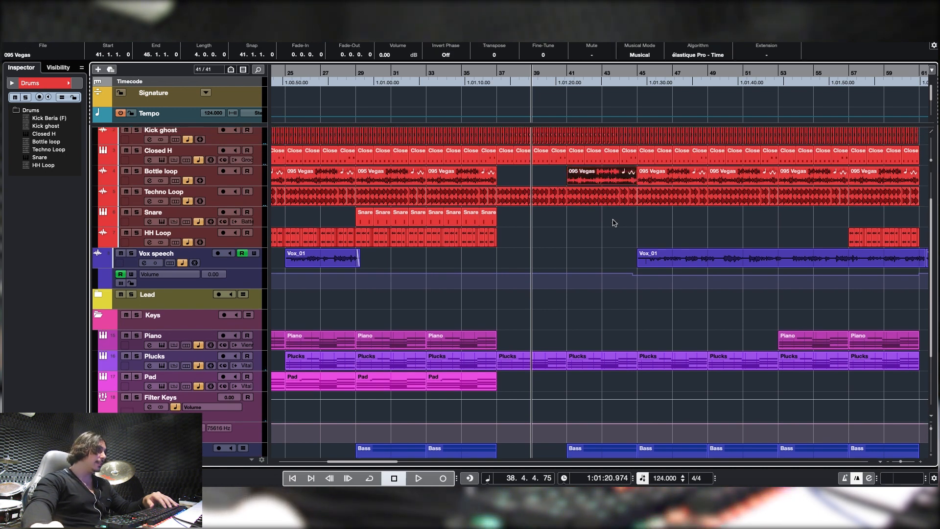
{"action": "left_click", "coordinate": [566, 73]}
{"action": "key", "text": "space"}
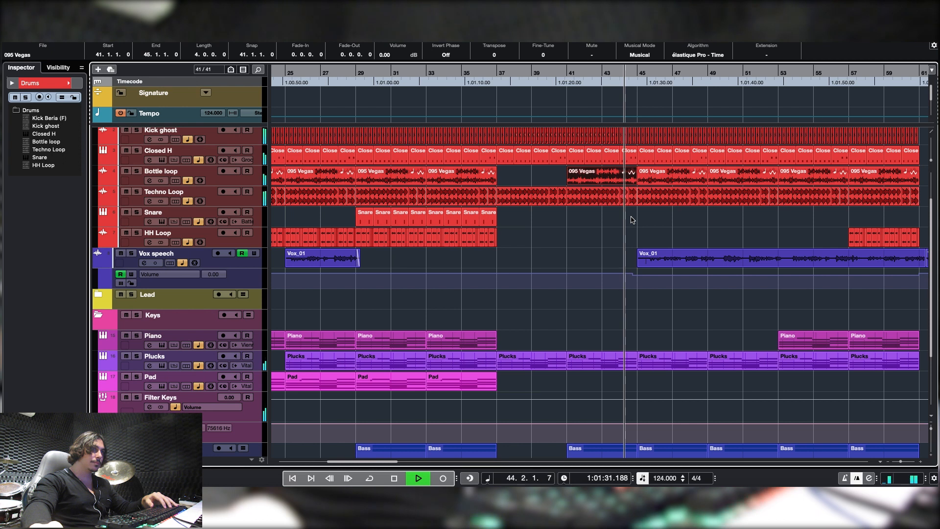
{"action": "key", "text": "space"}
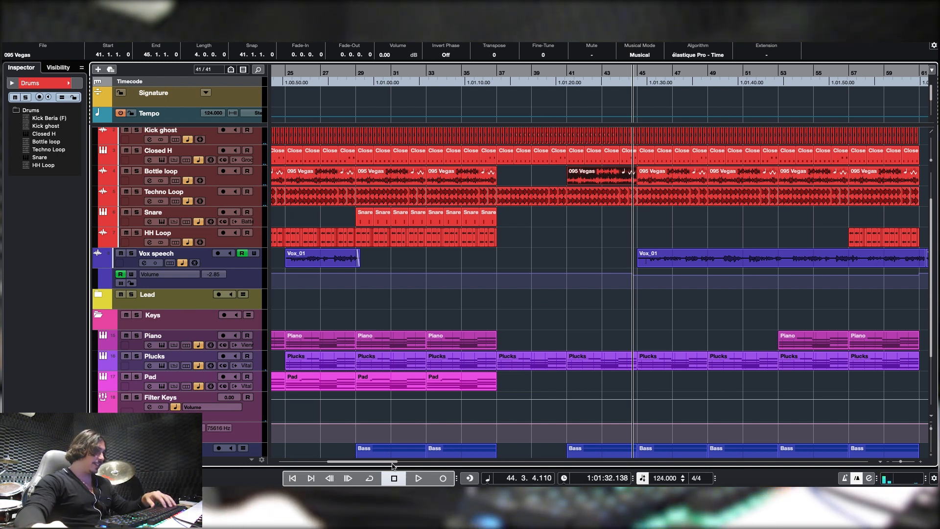
Play the long Vox speech passage from bar 45 until the piano enters at bar 53
{"action": "left_click_drag", "start_coordinate": [394, 465], "coordinate": [416, 465]}
{"action": "left_click", "coordinate": [447, 73]}
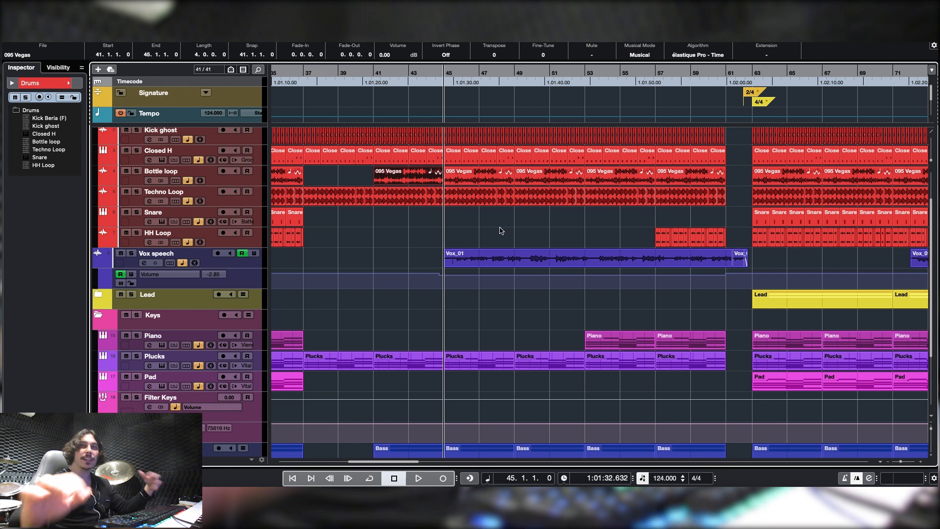
{"action": "key", "text": "space"}
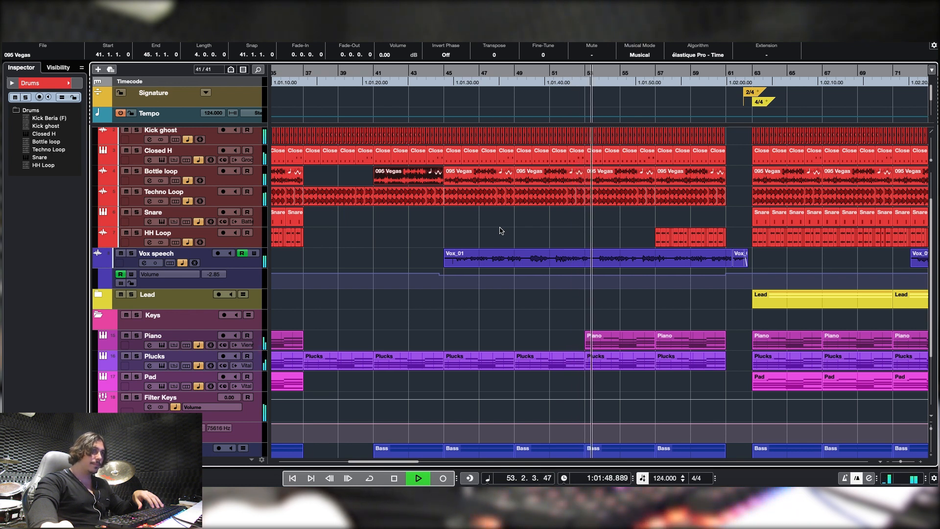
{"action": "key", "text": "space"}
{"action": "left_click", "coordinate": [580, 266]}
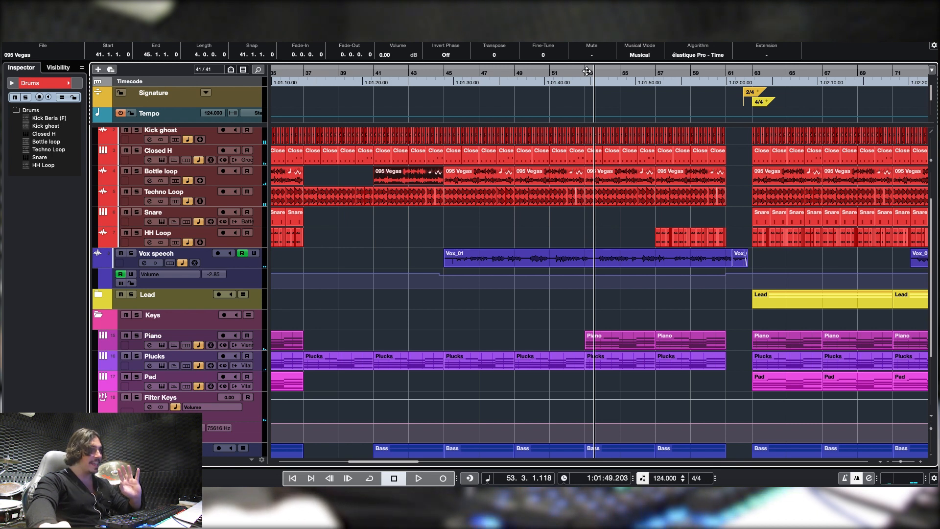
Move the project cursor to bar 53, select the HH Loop events from bar 57 and play the section leading into them
{"action": "left_click_drag", "start_coordinate": [587, 71], "coordinate": [580, 96]}
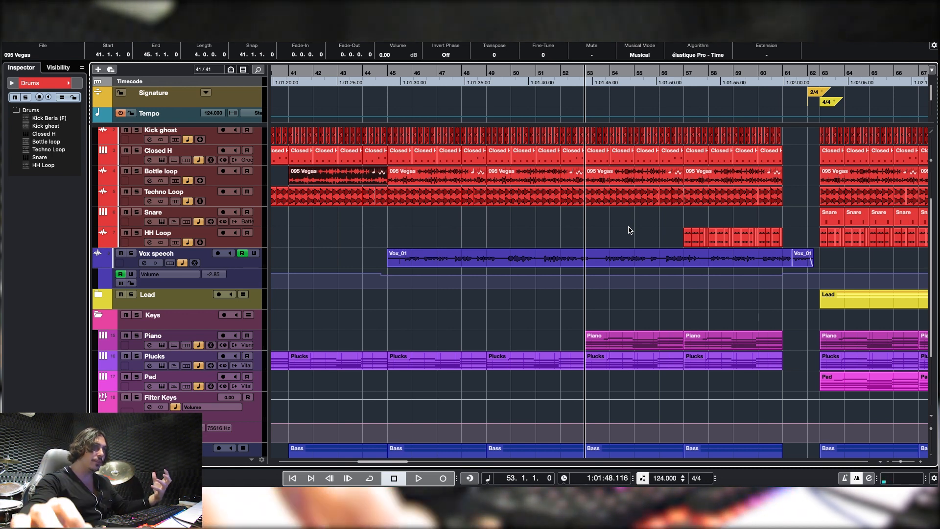
{"action": "left_click_drag", "start_coordinate": [662, 75], "coordinate": [679, 77]}
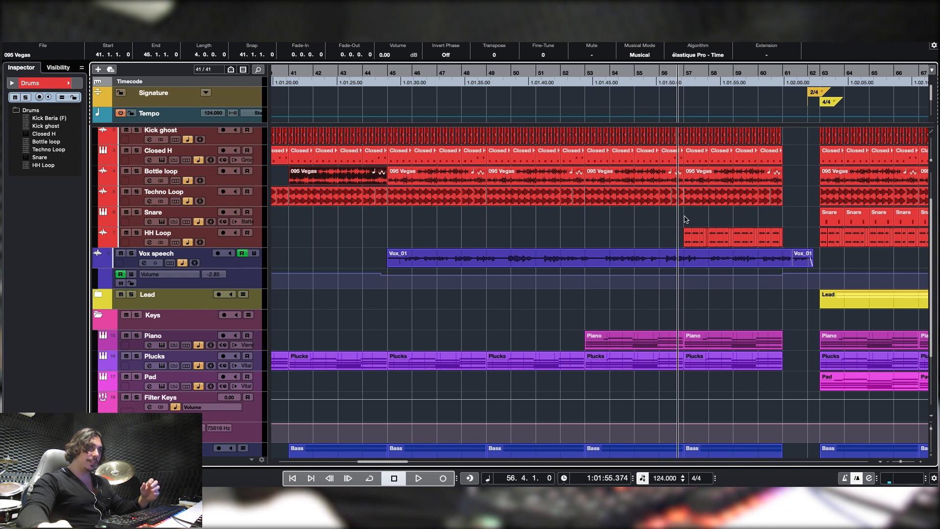
{"action": "left_click_drag", "start_coordinate": [682, 216], "coordinate": [761, 237]}
{"action": "left_click", "coordinate": [642, 76]}
{"action": "key", "text": "space"}
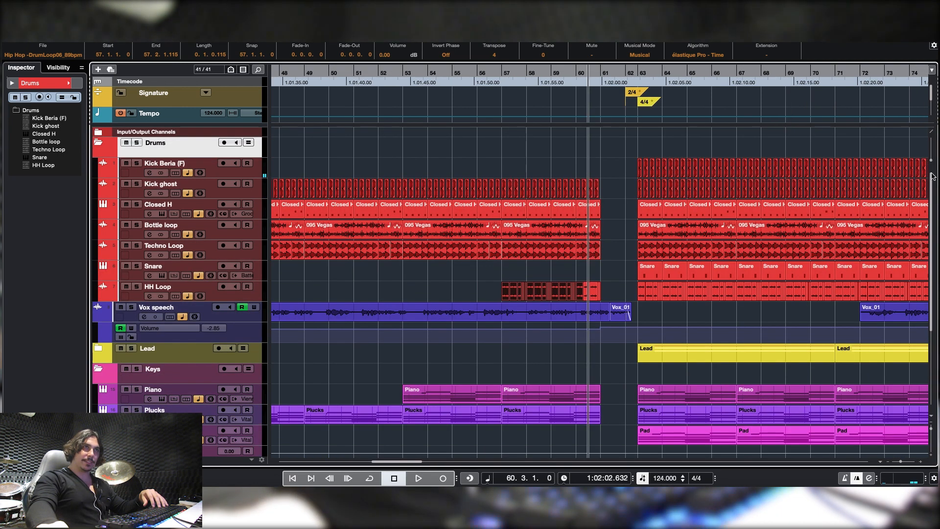
Play through the pause at bar 61 into the full section from bar 63, and stop playback in bar 67
{"action": "scroll", "coordinate": [932, 176], "scroll_direction": "down", "scroll_amount": 2}
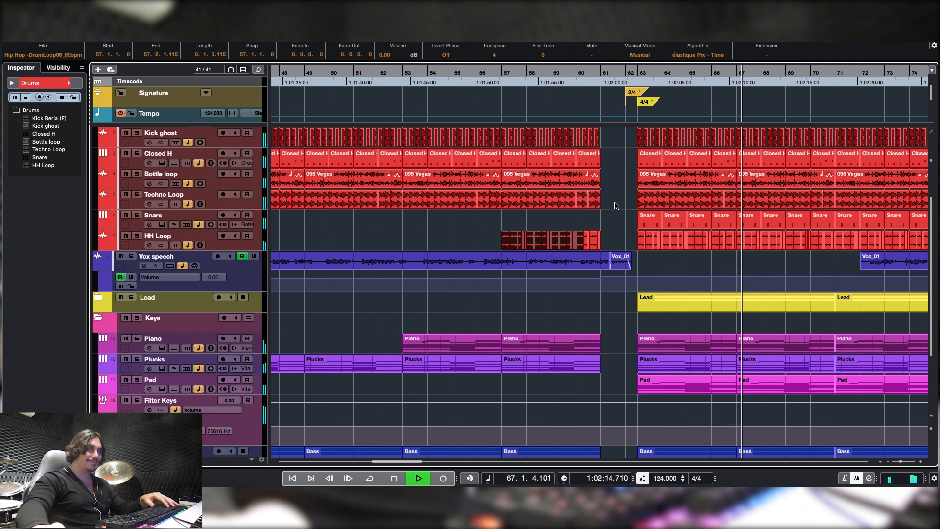
{"action": "key", "text": "space"}
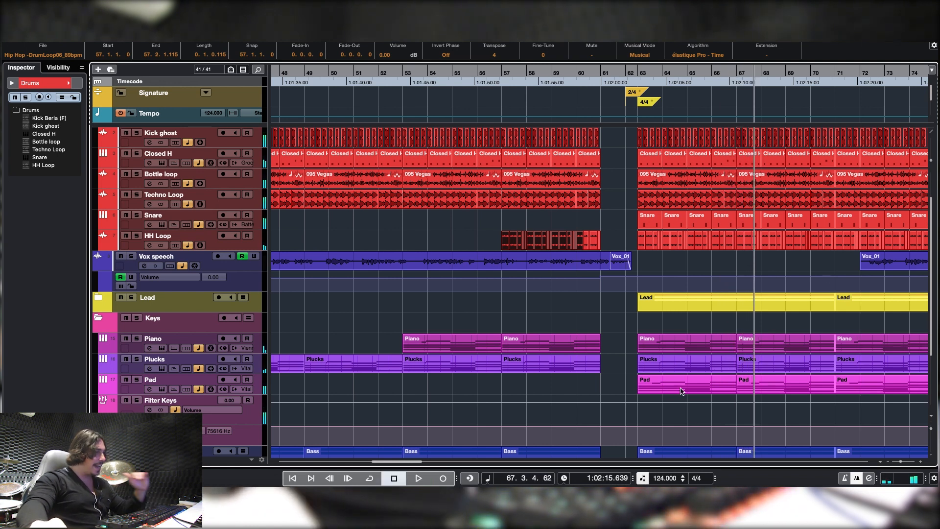
Move the project cursor to 71.4.1 and play the final section through the last Vox speech event, stopping at bar 81
{"action": "left_click_drag", "start_coordinate": [391, 465], "coordinate": [414, 466]}
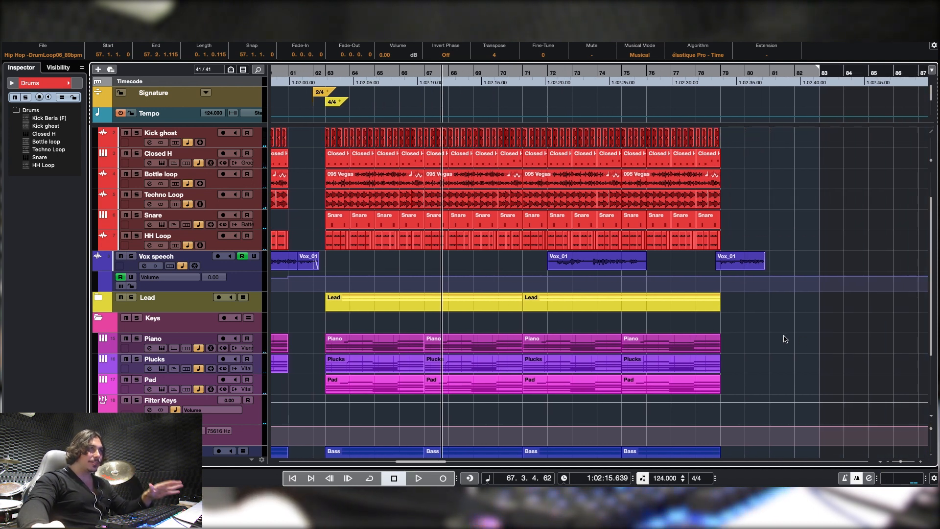
{"action": "left_click_drag", "start_coordinate": [465, 74], "coordinate": [541, 75]}
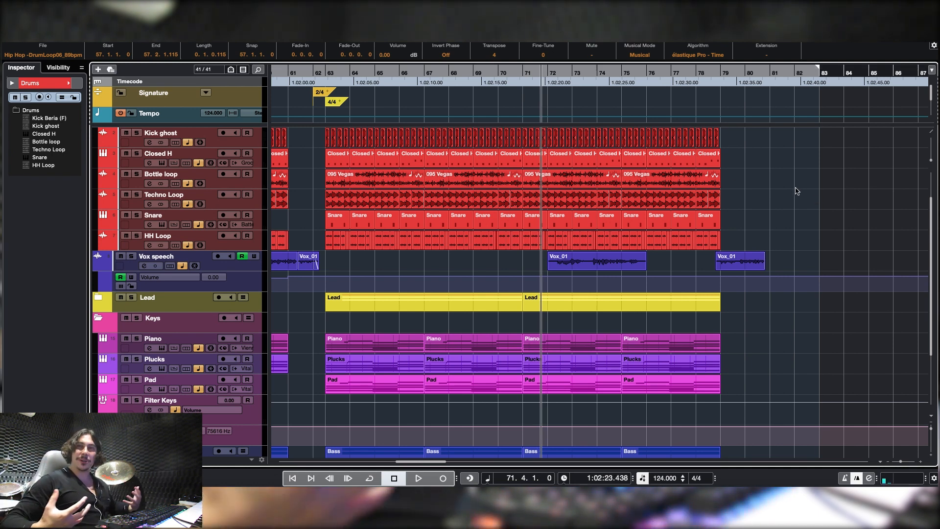
{"action": "key", "text": "space"}
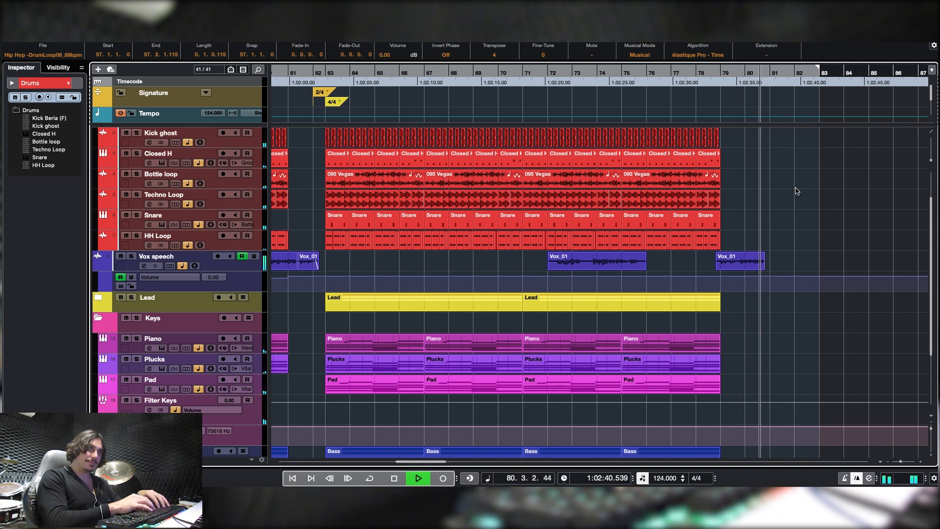
{"action": "key", "text": "space"}
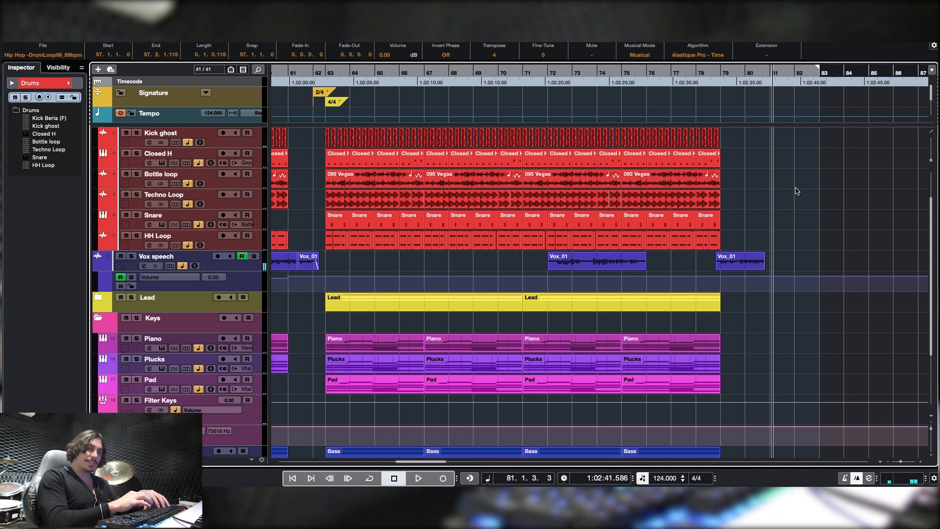